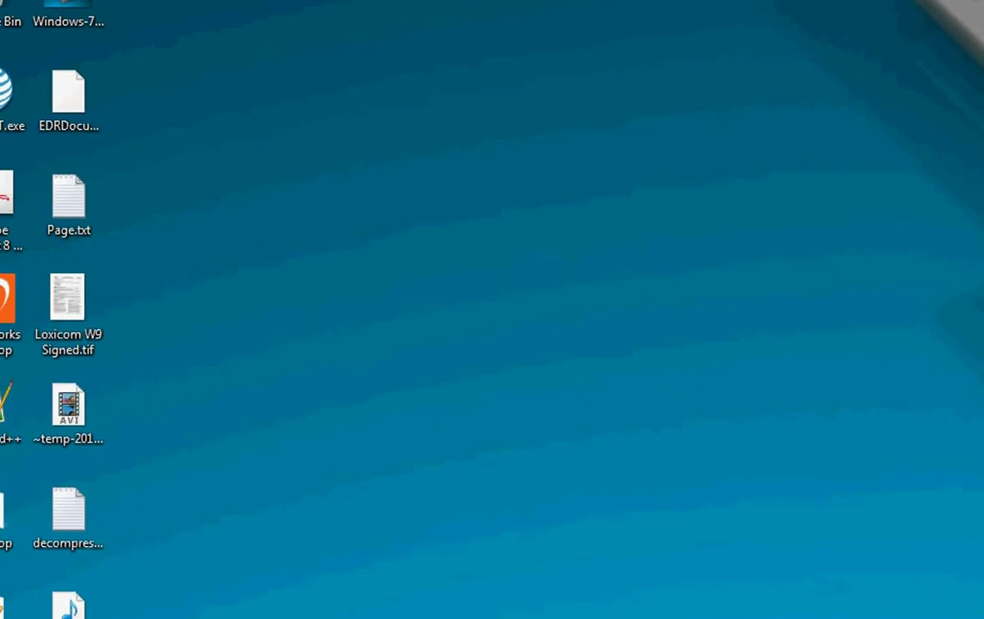
Open the Windows Internet Properties settings through a Start search
key(super)
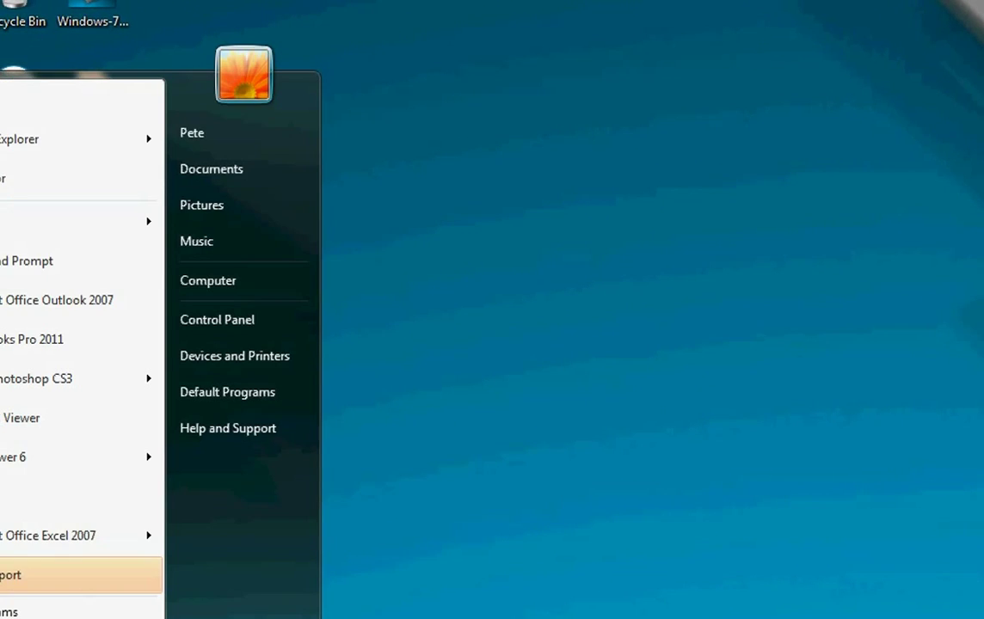
text(s)
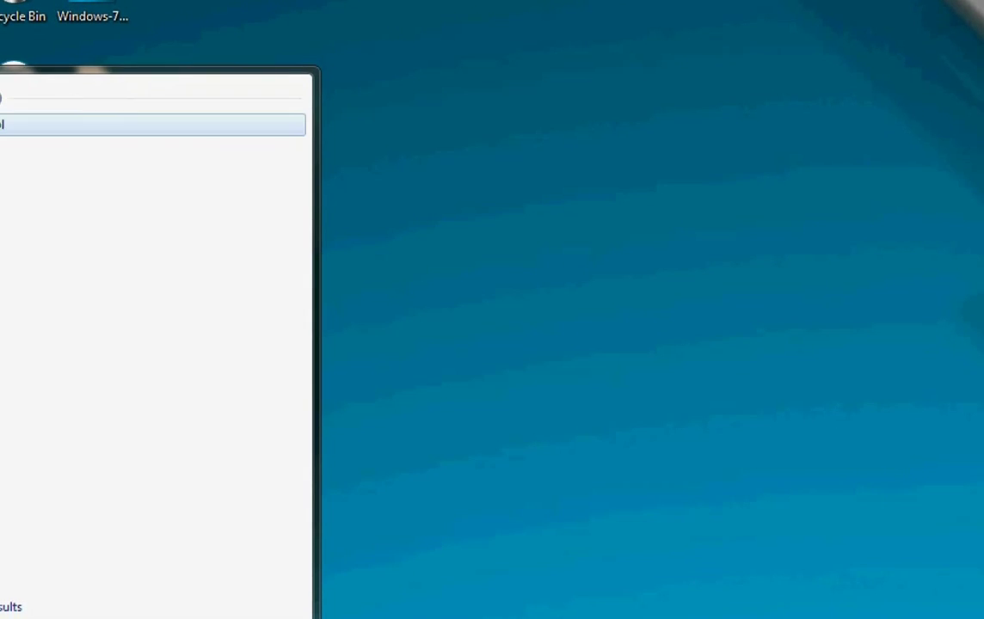
key(Return)
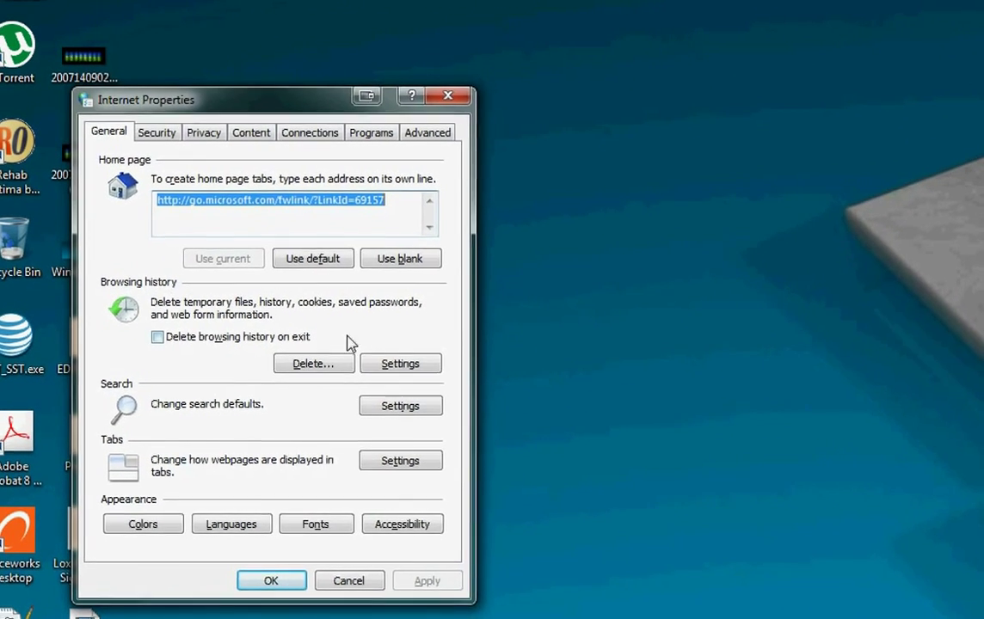
Set the disk space for temporary internet files to 50 MB in the browsing history settings
click(379, 363)
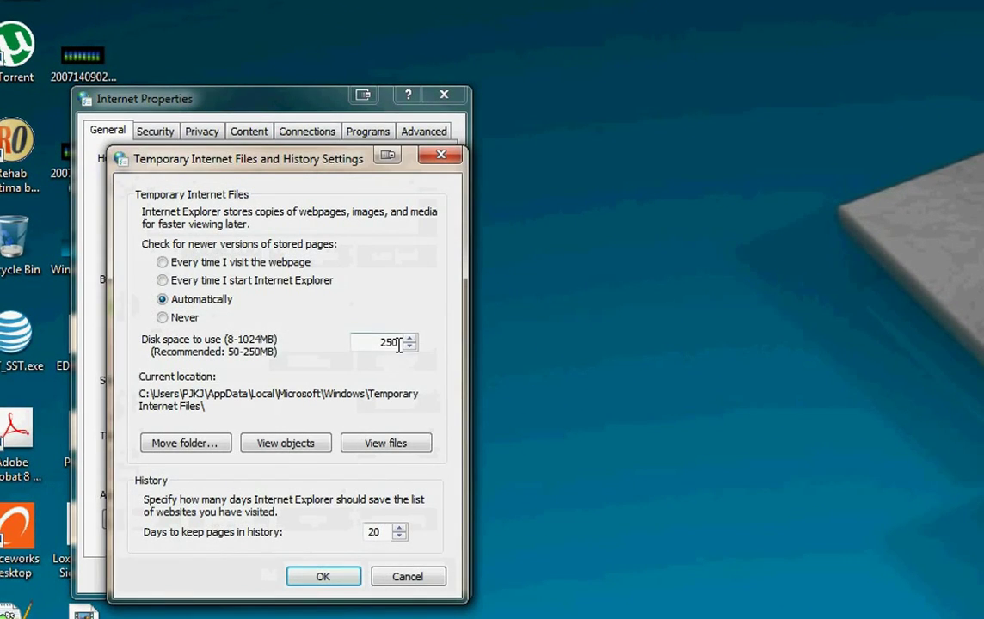
drag(399, 342, 358, 342)
text(50)
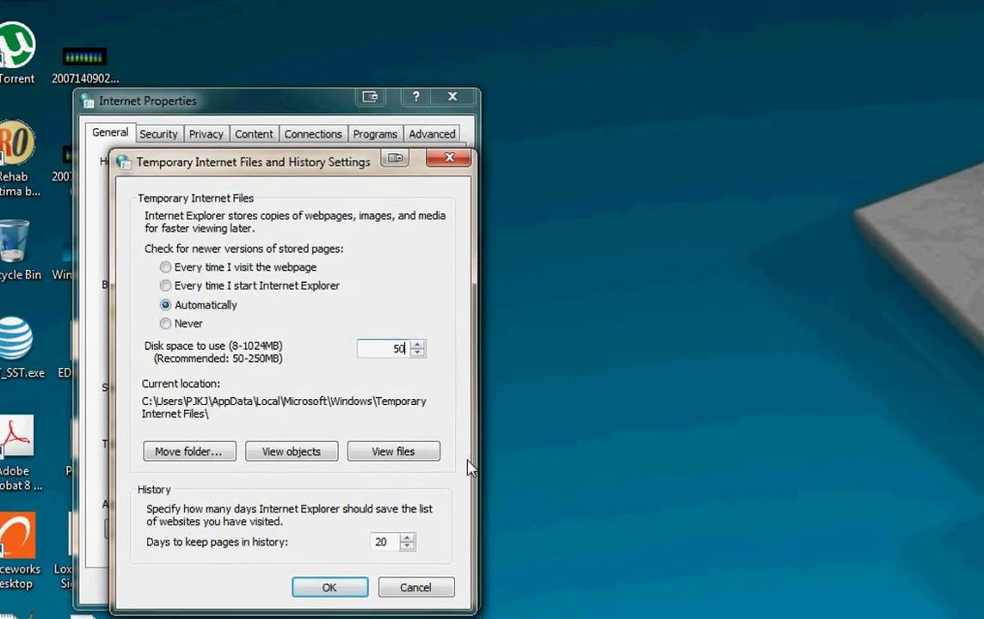
View the stored temporary internet files and set the folder options to show protected operating system files
click(424, 456)
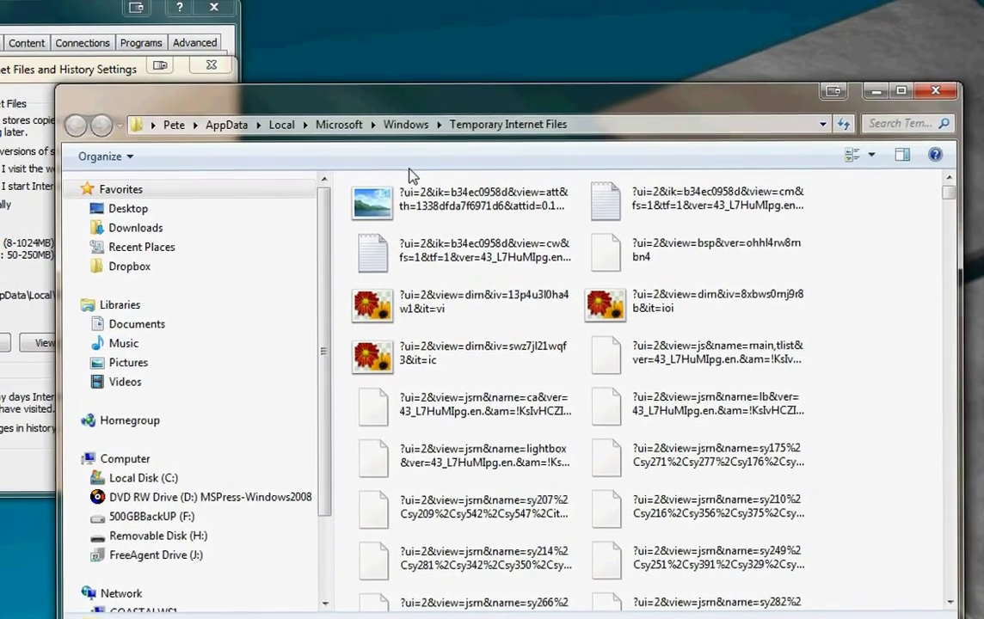
key(alt)
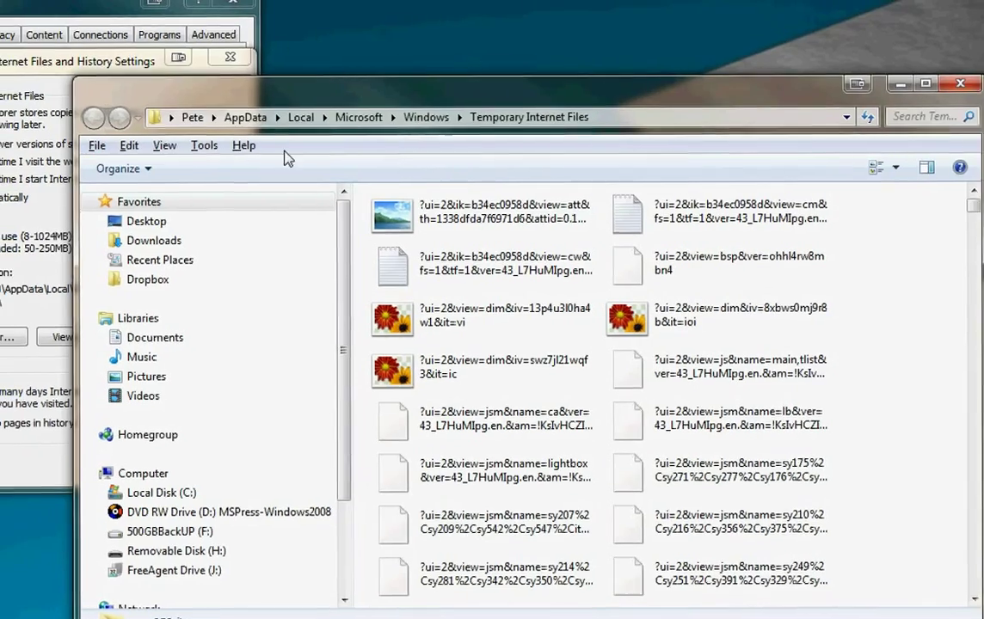
key(Left)
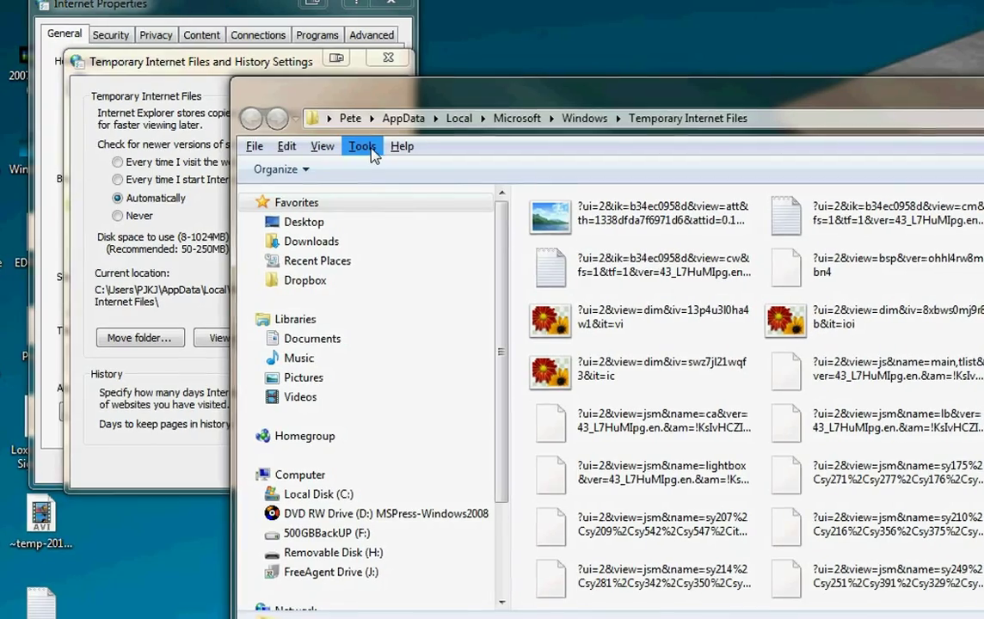
click(368, 151)
click(408, 243)
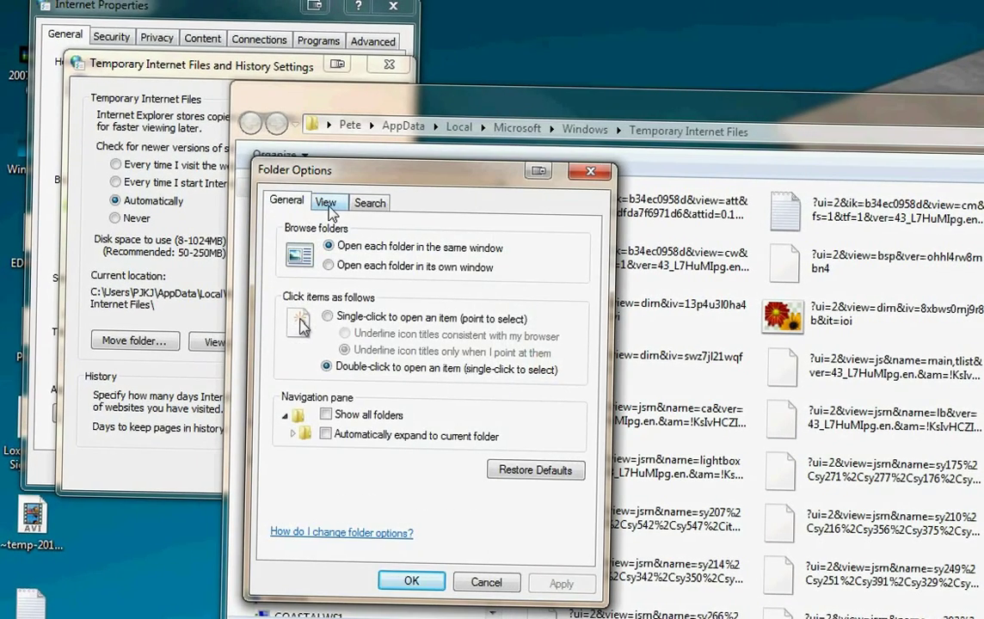
click(327, 204)
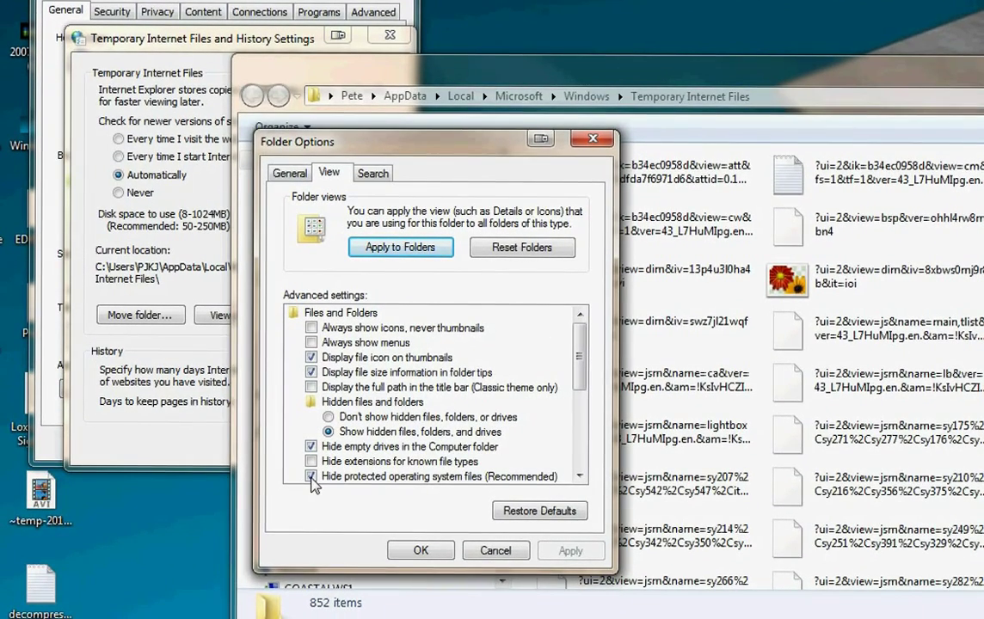
click(311, 476)
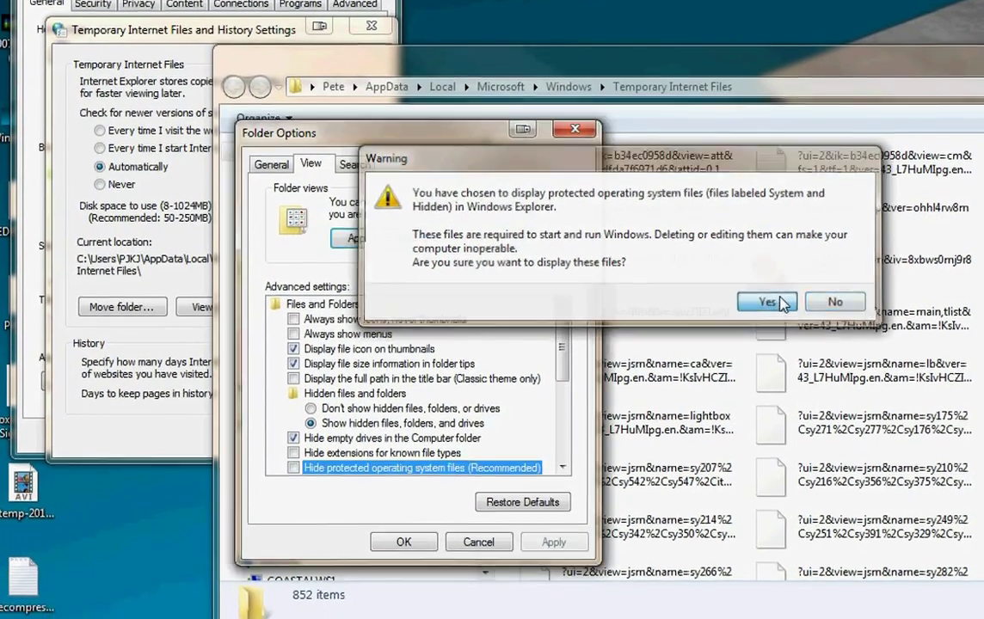
click(768, 315)
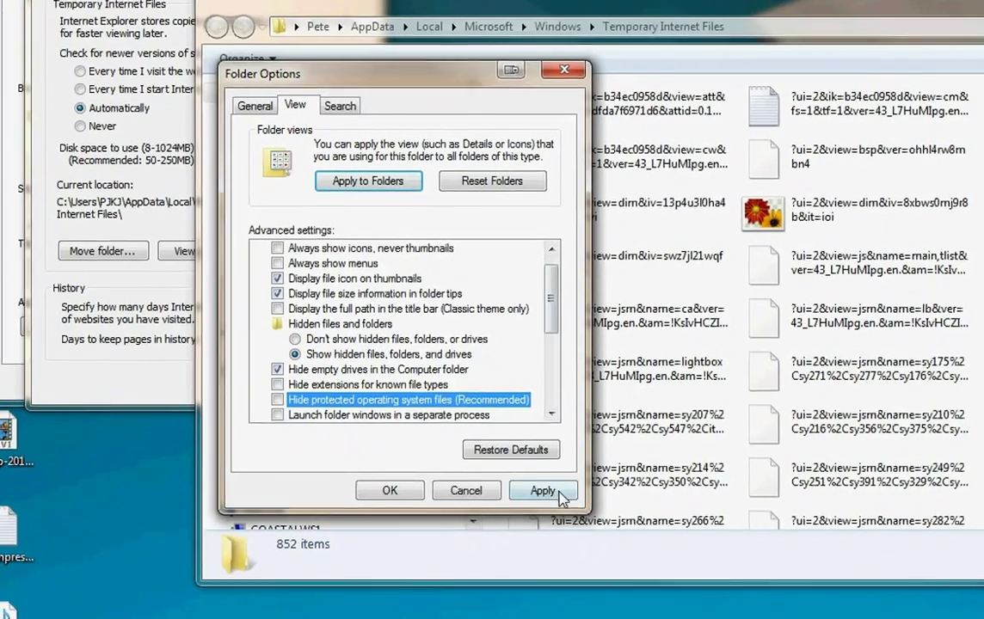
click(555, 494)
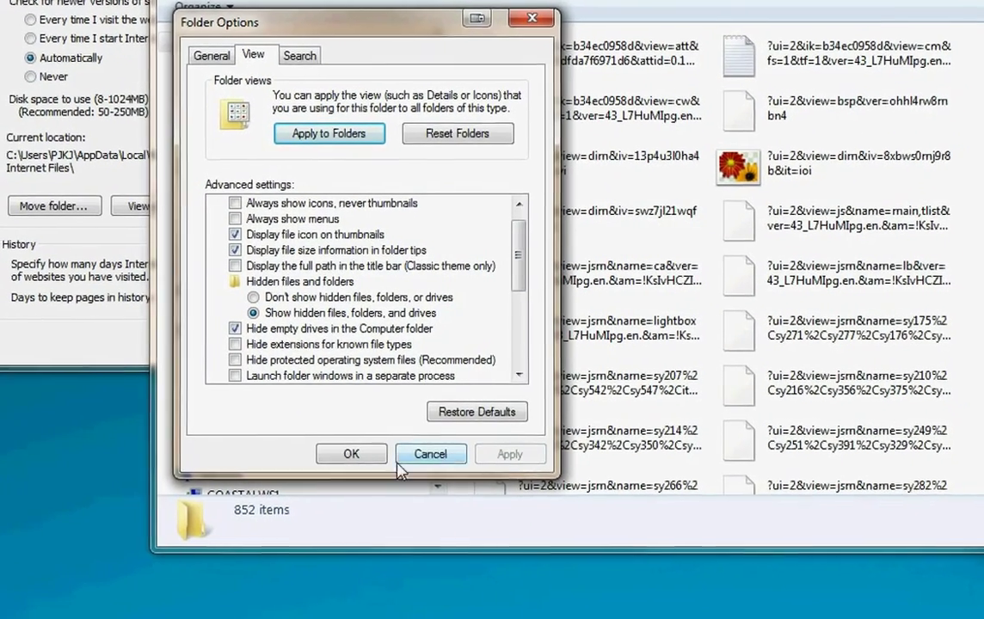
click(361, 458)
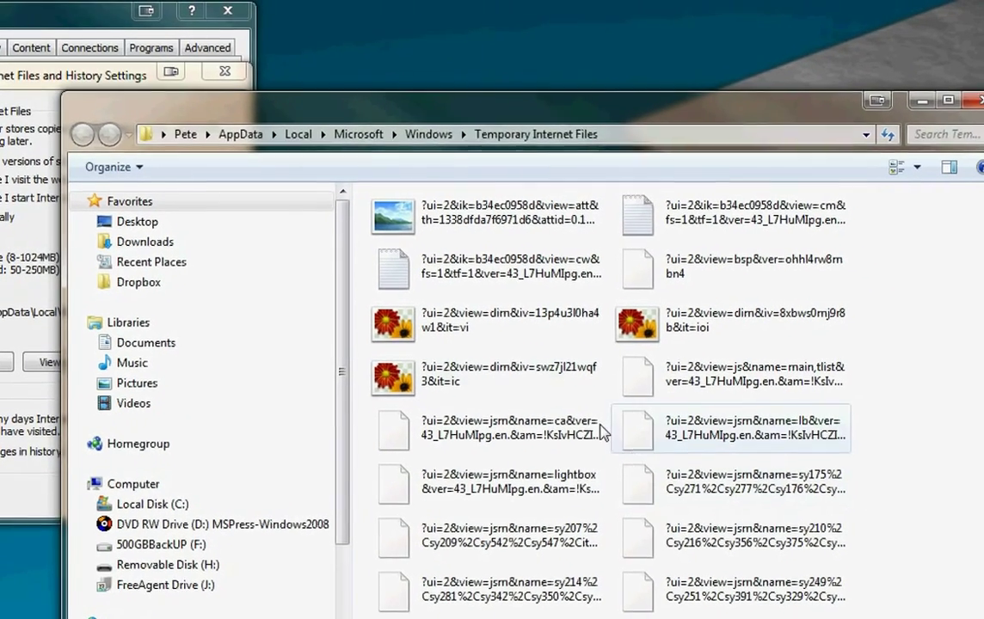
Delete all files in the Temporary Internet Files folder, including the cookies
click(500, 271)
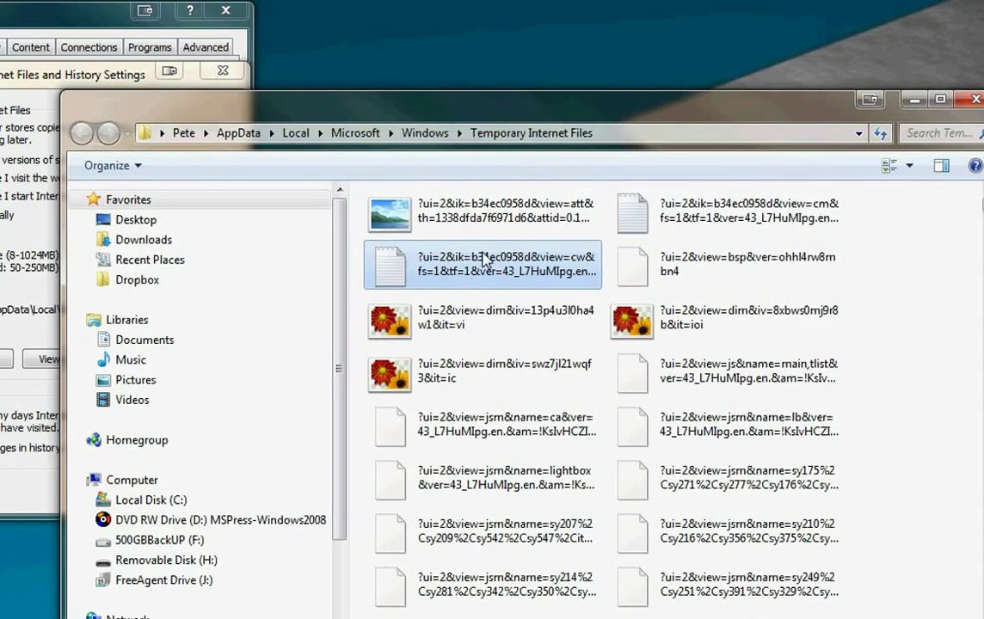
key(ctrl+a)
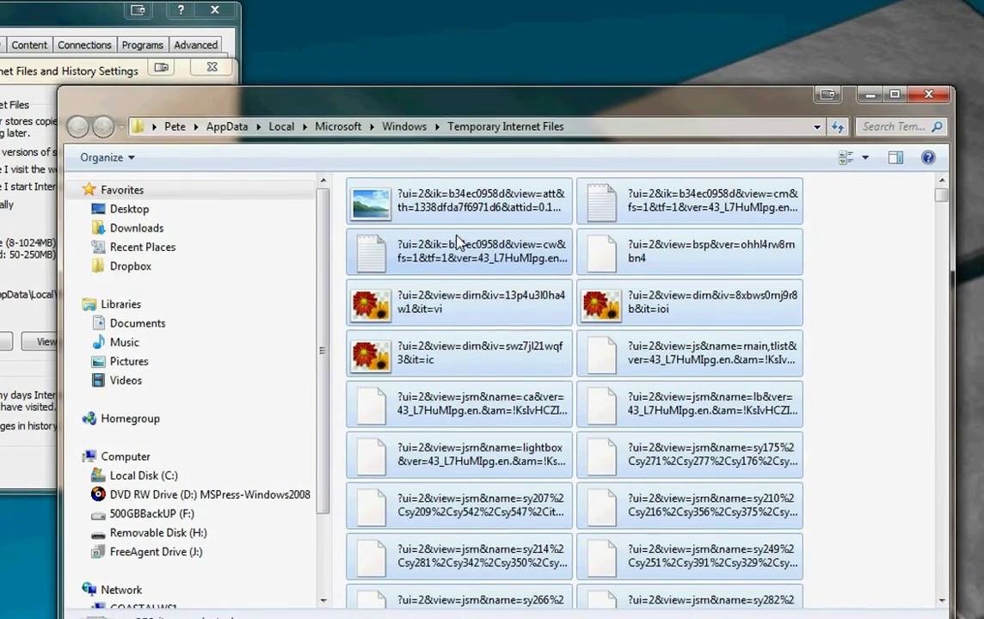
key(Delete)
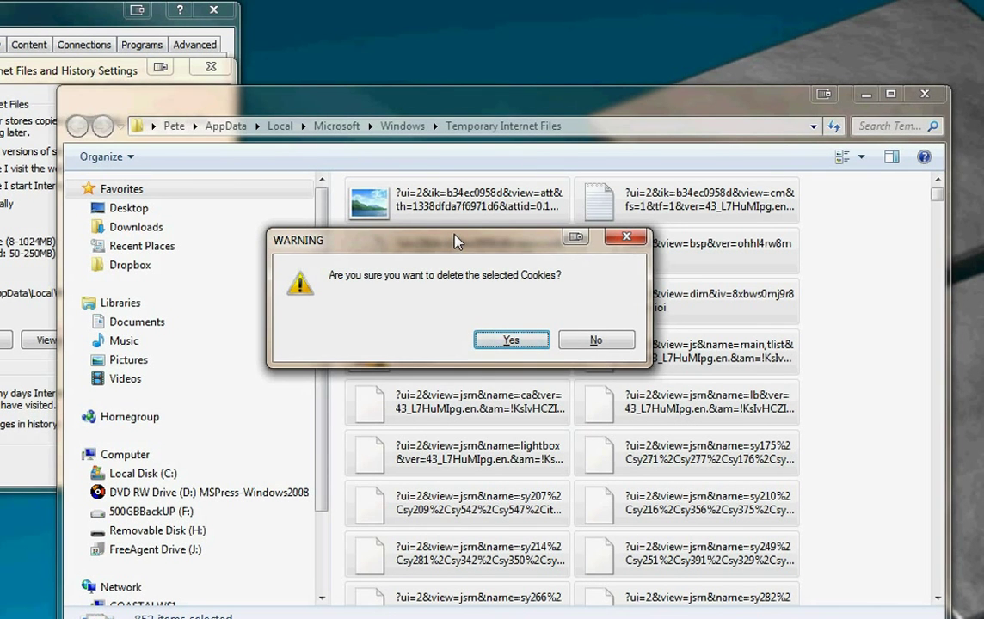
key(Return)
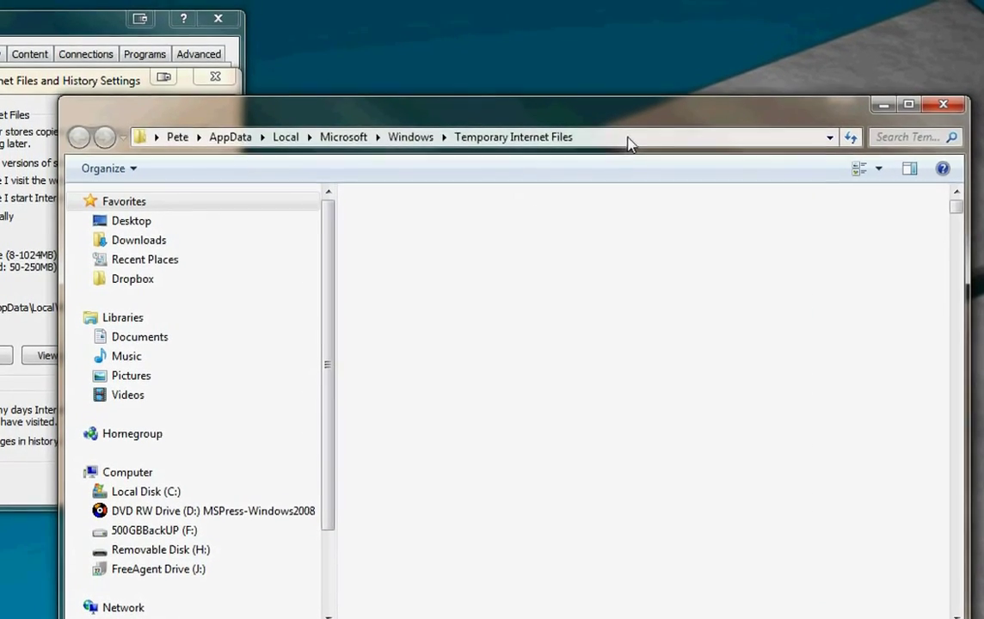
Go to the content.ie5 subfolder of Temporary Internet Files by extending the folder path
click(630, 135)
click(633, 137)
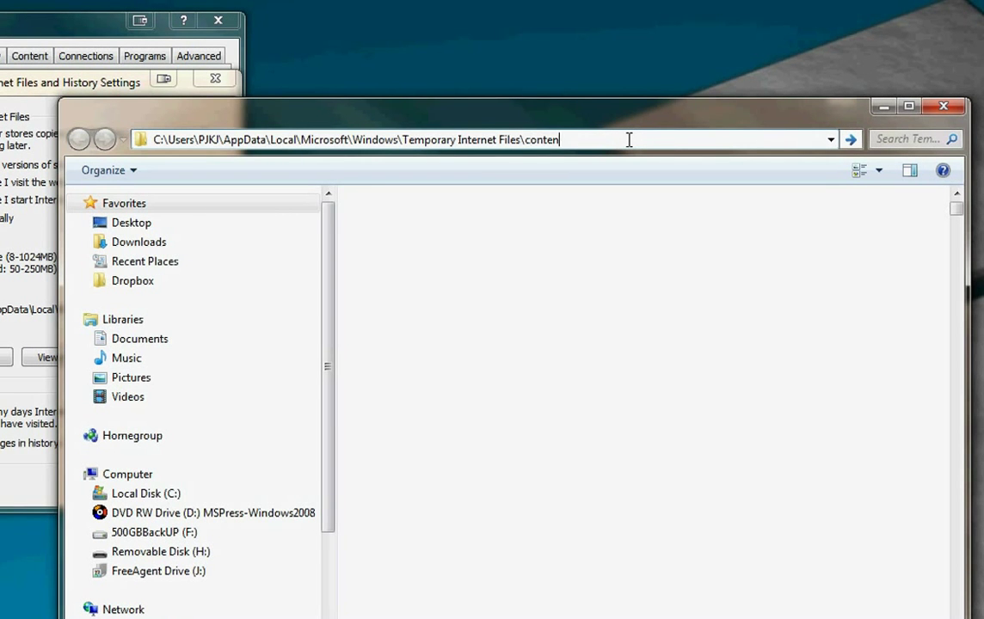
text(\content.ie5)
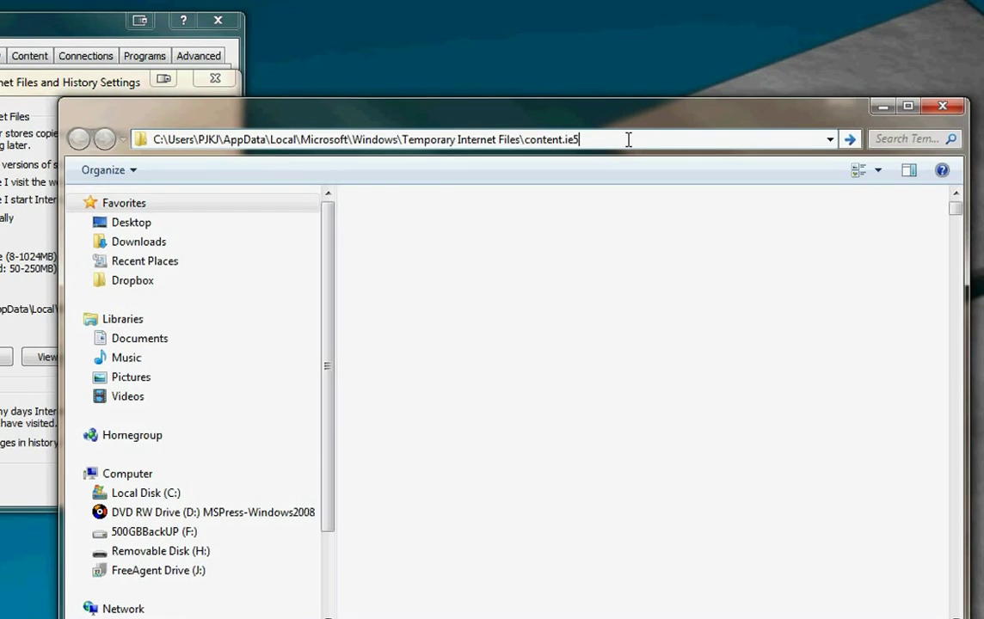
key(Return)
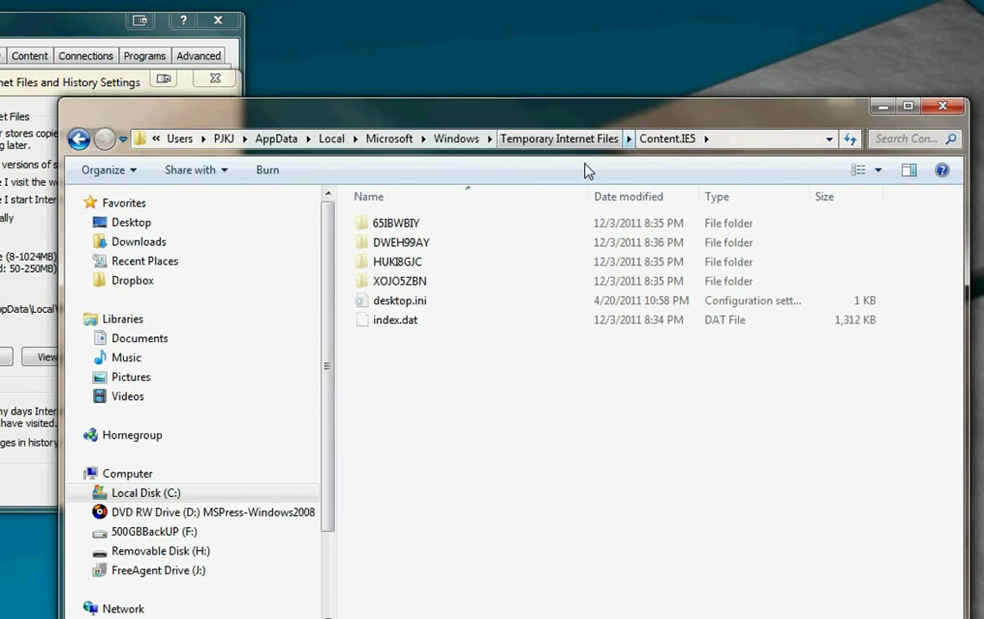
click(413, 223)
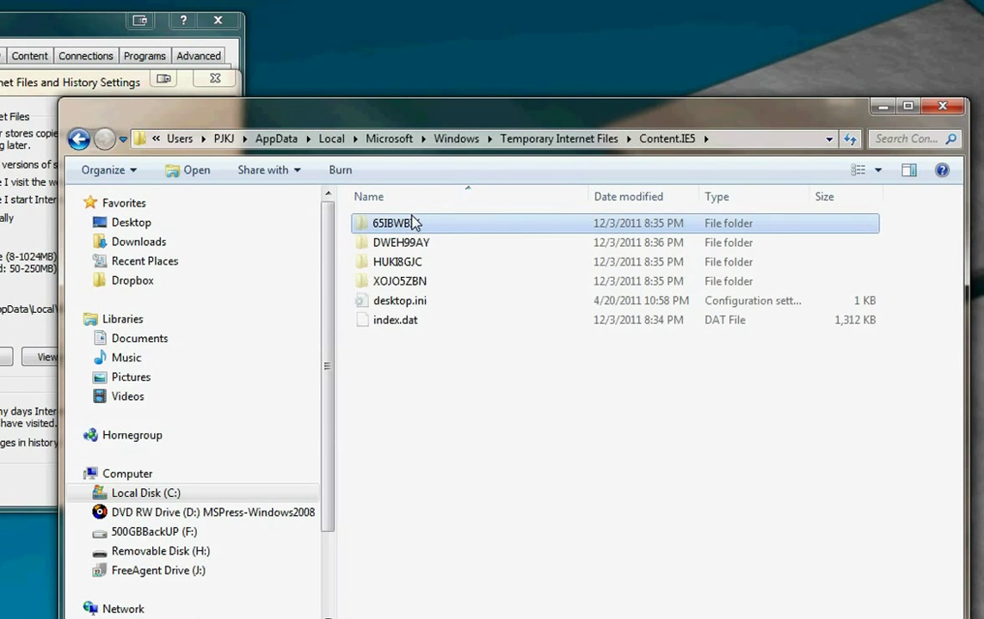
shift+click(428, 292)
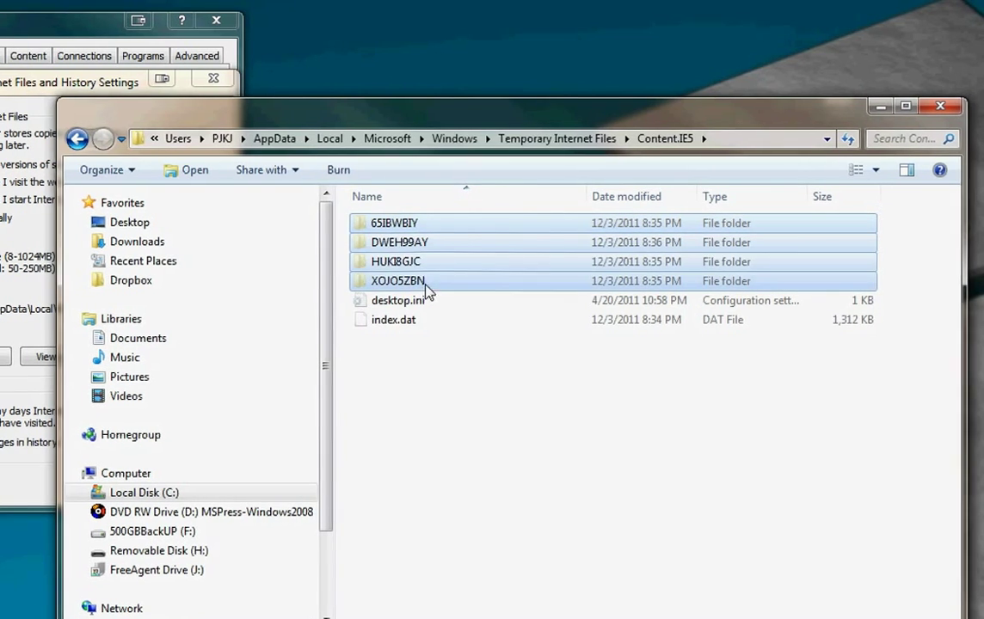
double_click(434, 250)
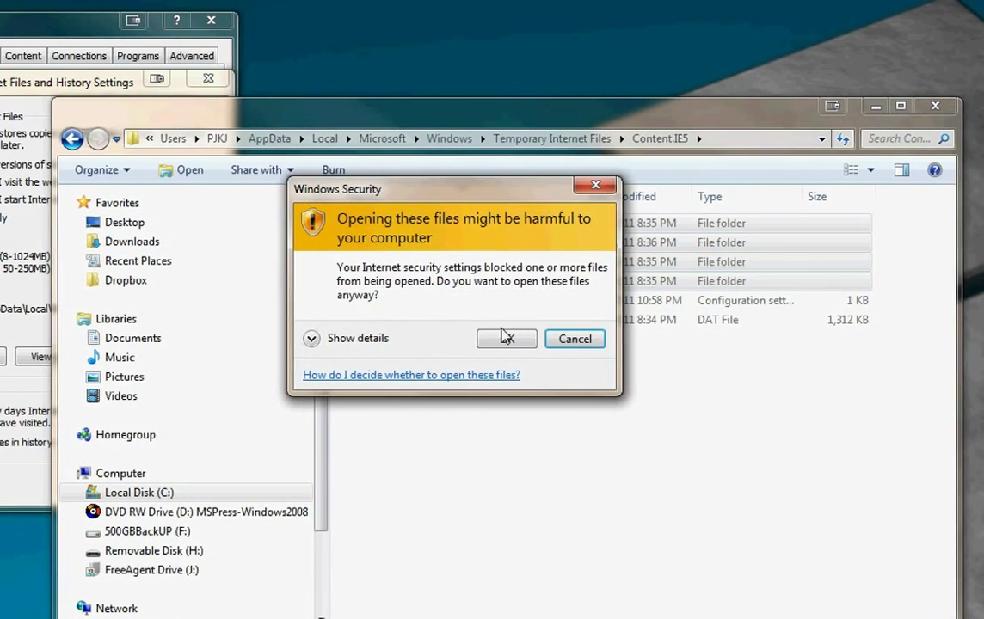
click(504, 339)
right_click(443, 248)
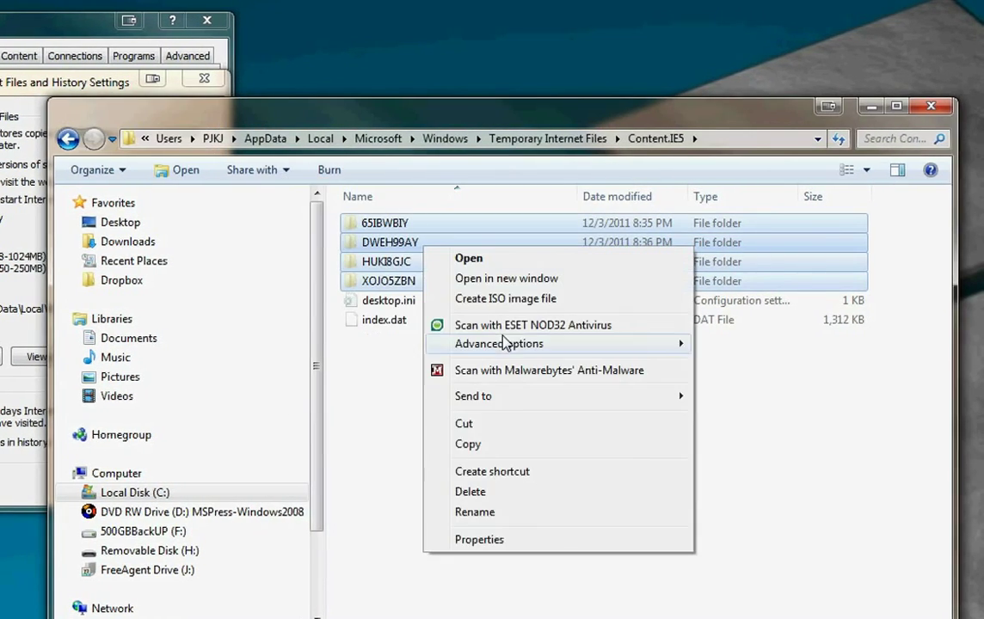
click(669, 449)
Permanently delete the four cache folders, 65IBWBIY through XOJO5ZBN, in Content.IE5, applying the confirmation to all current items
click(383, 226)
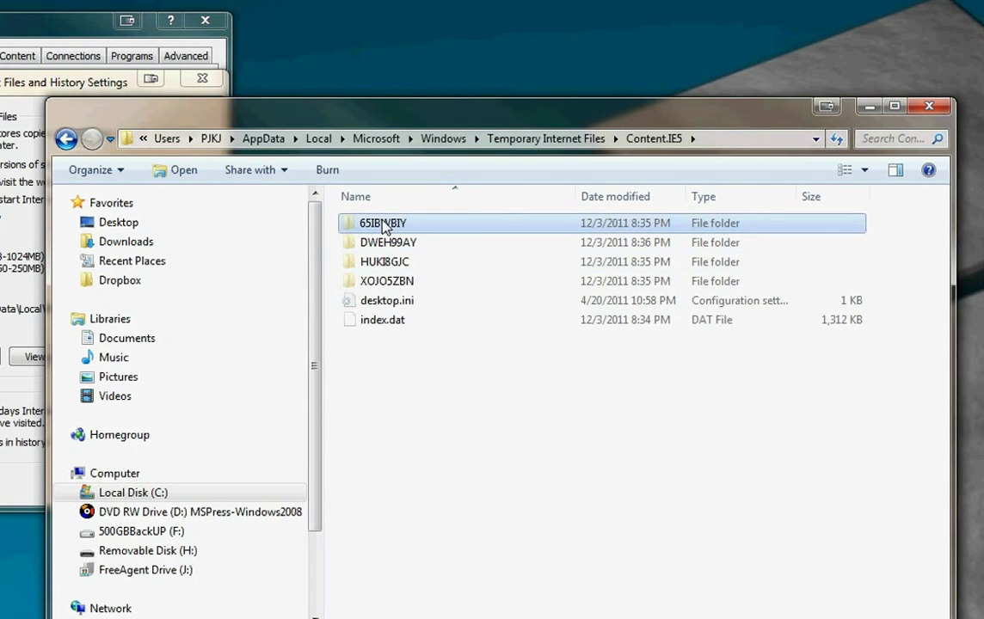
shift+click(389, 288)
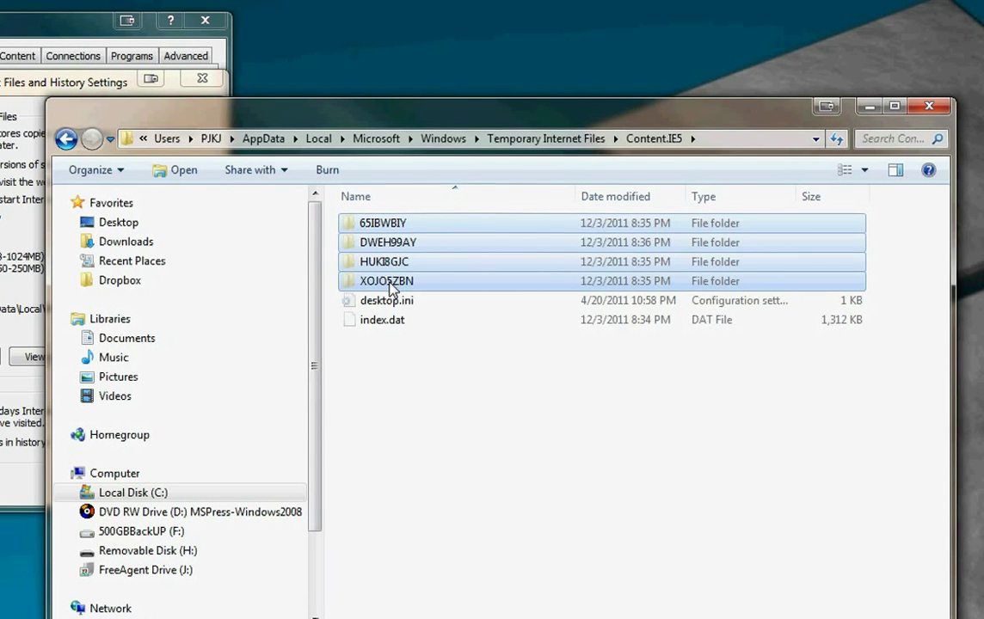
key(Delete)
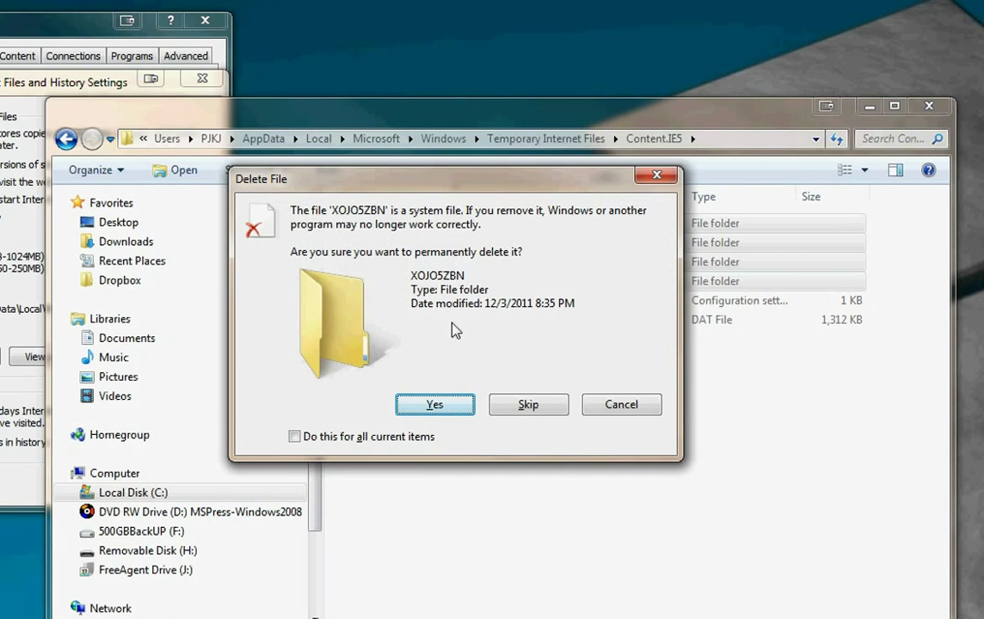
click(444, 405)
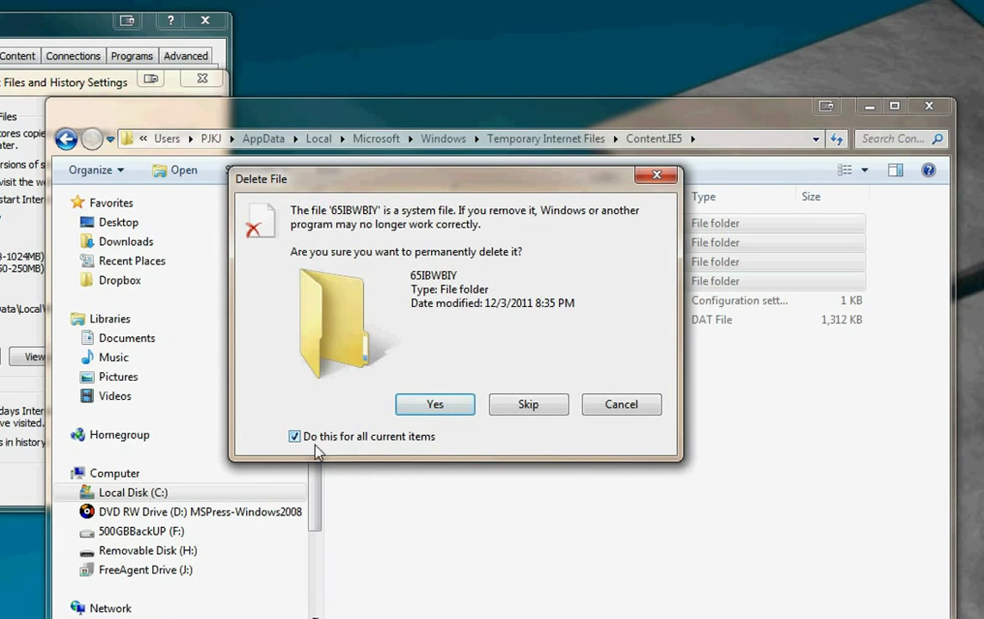
click(435, 406)
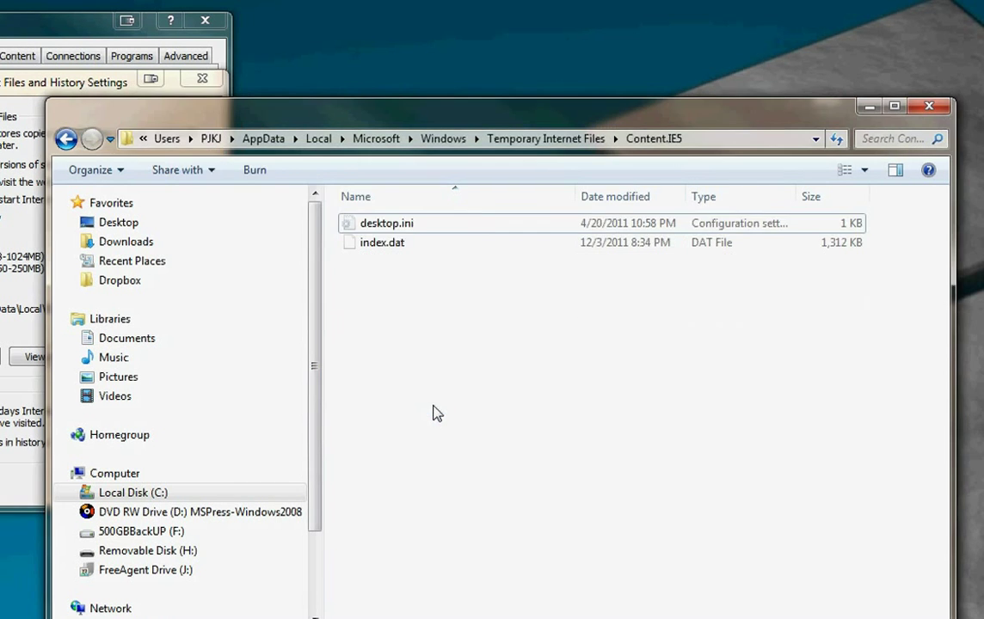
Change the folder path to AppData\Local\temp and look through the contents of that folder
click(740, 138)
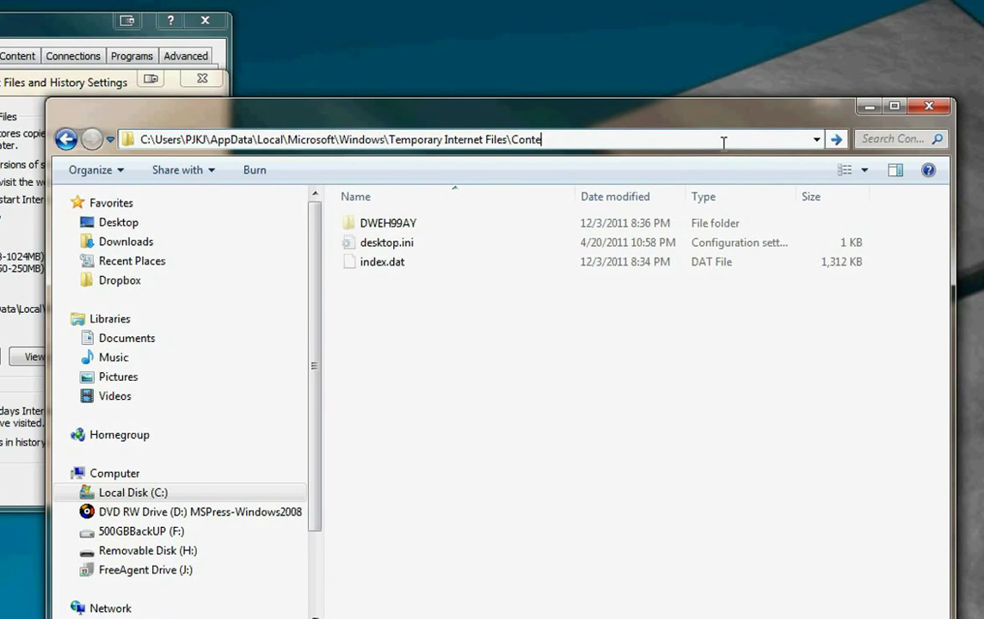
key(BackSpace)
key(BackSpace)
key(BackSpace)
key(BackSpace)
key(BackSpace)
key(BackSpace)
key(BackSpace)
key(BackSpace)
key(BackSpace)
key(BackSpace)
key(BackSpace)
key(BackSpace)
key(BackSpace)
key(BackSpace)
key(BackSpace)
key(BackSpace)
key(BackSpace)
key(BackSpace)
key(BackSpace)
key(BackSpace)
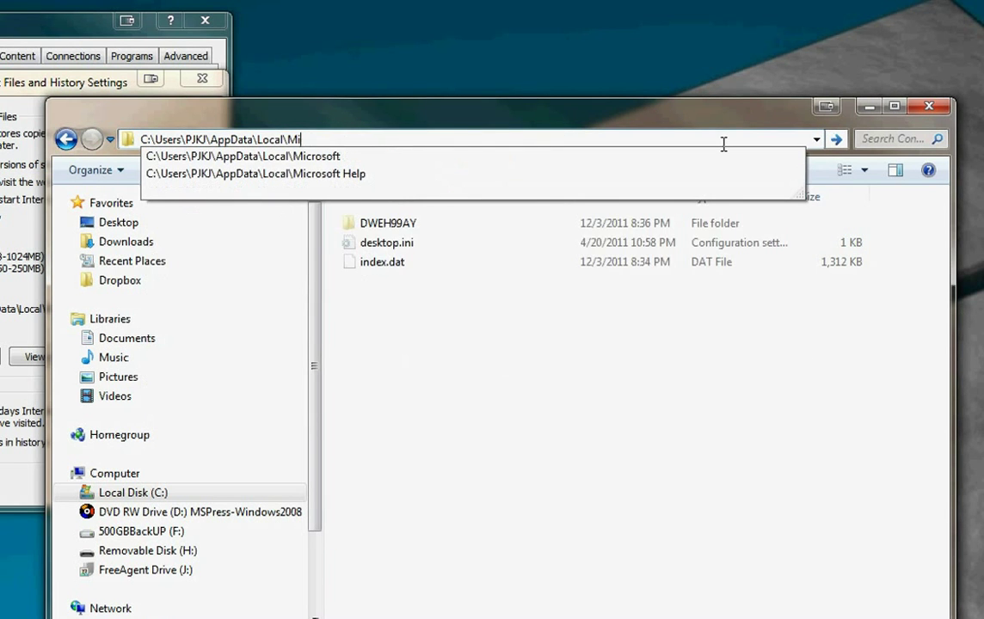
key(BackSpace)
key(BackSpace)
text(temp)
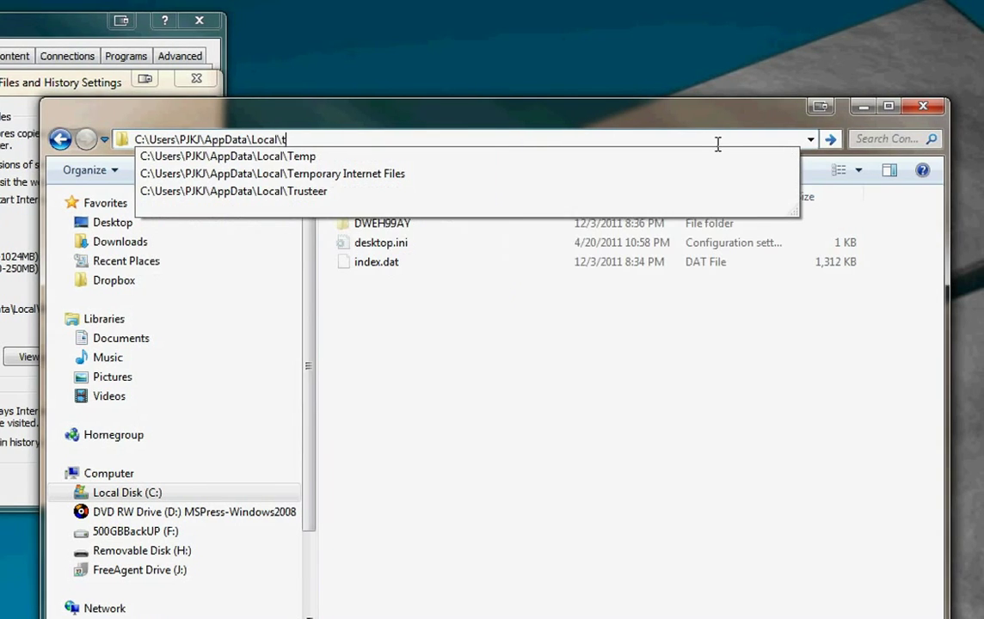
key(Return)
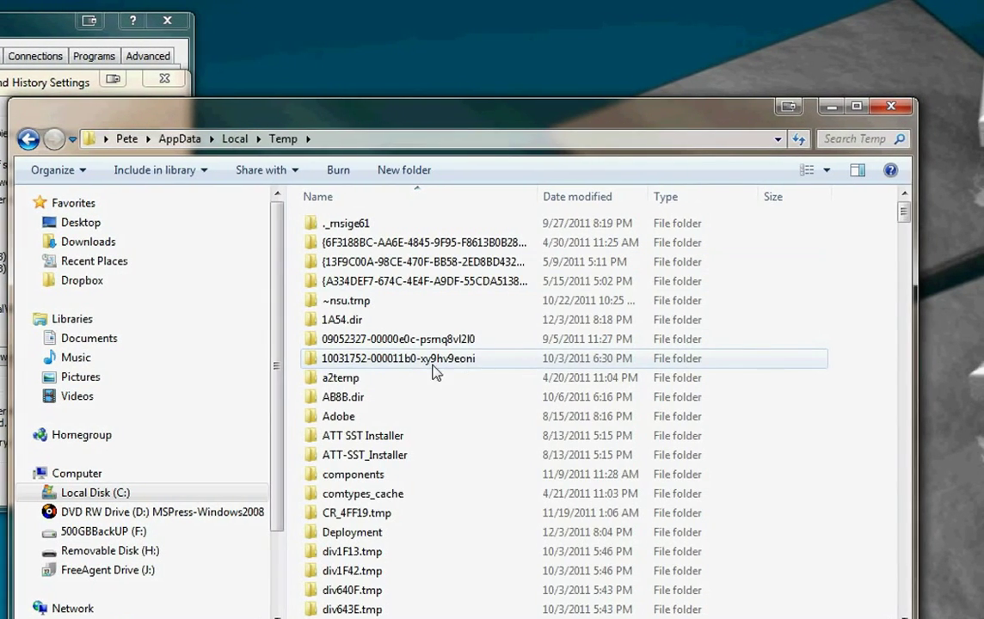
scroll(413, 371, down, 9)
scroll(402, 368, down, 4)
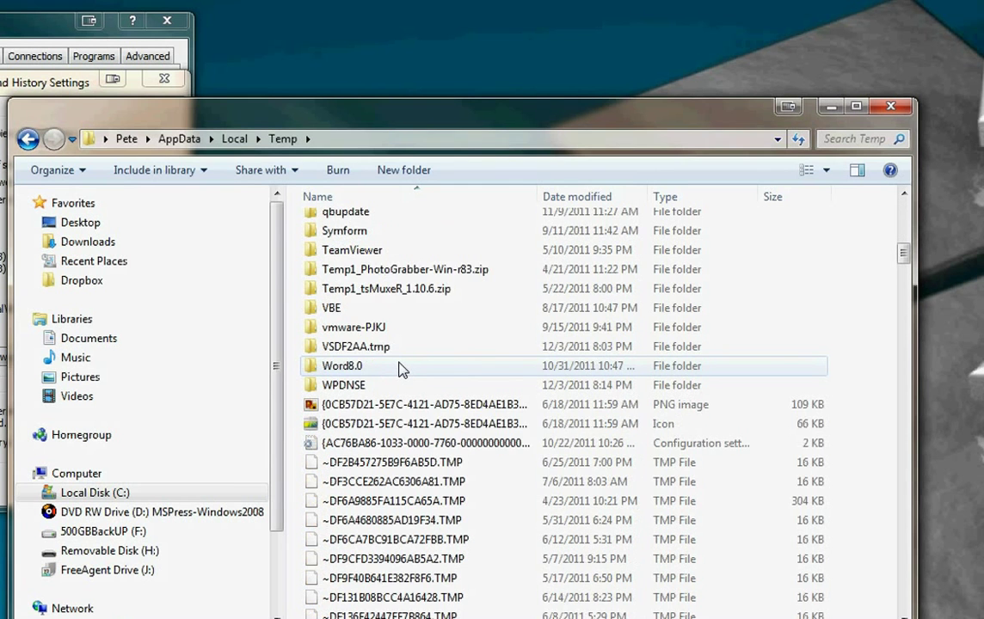
Delete all items in the AppData\Local\Temp folder, skipping files in use for all current items
scroll(398, 369, up, 1)
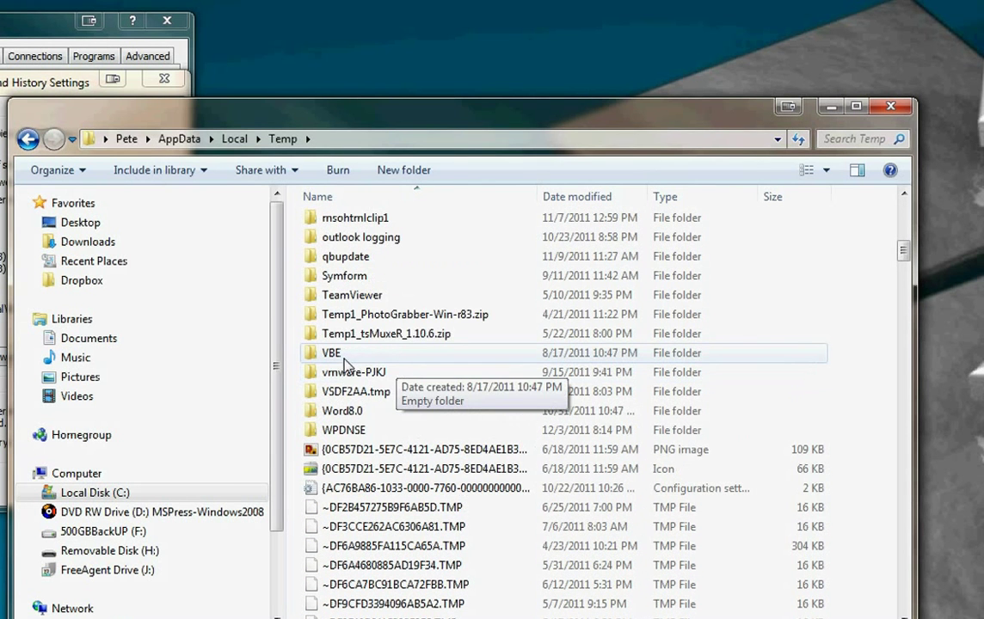
click(370, 337)
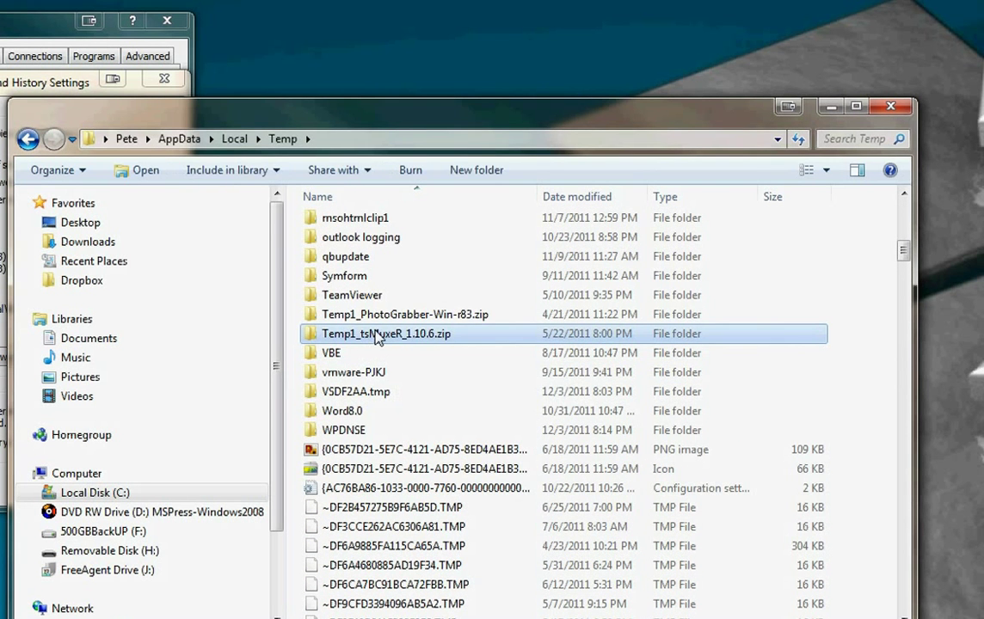
key(ctrl+a)
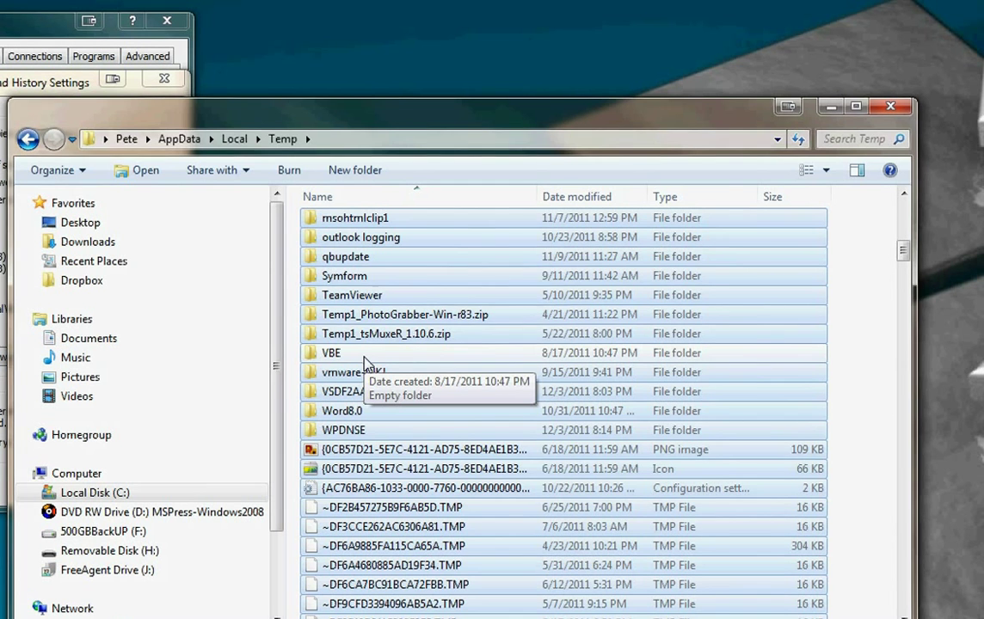
key(Delete)
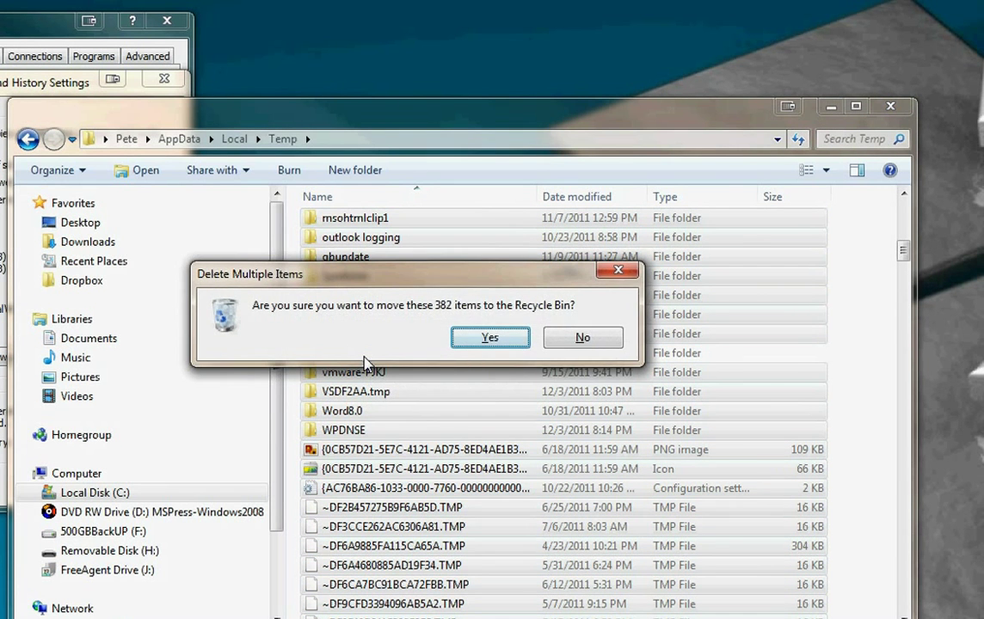
key(Return)
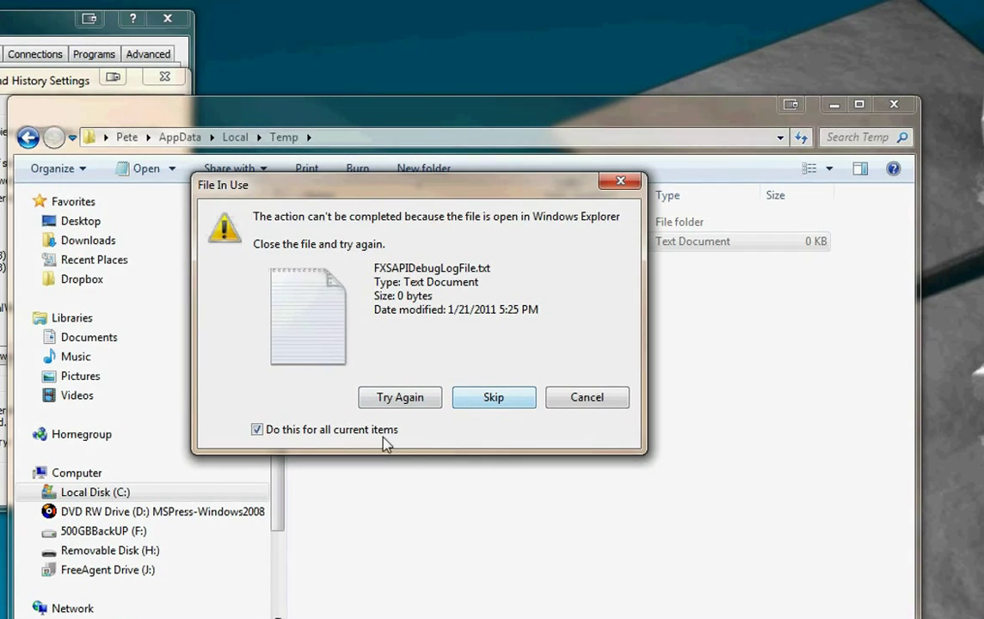
click(469, 404)
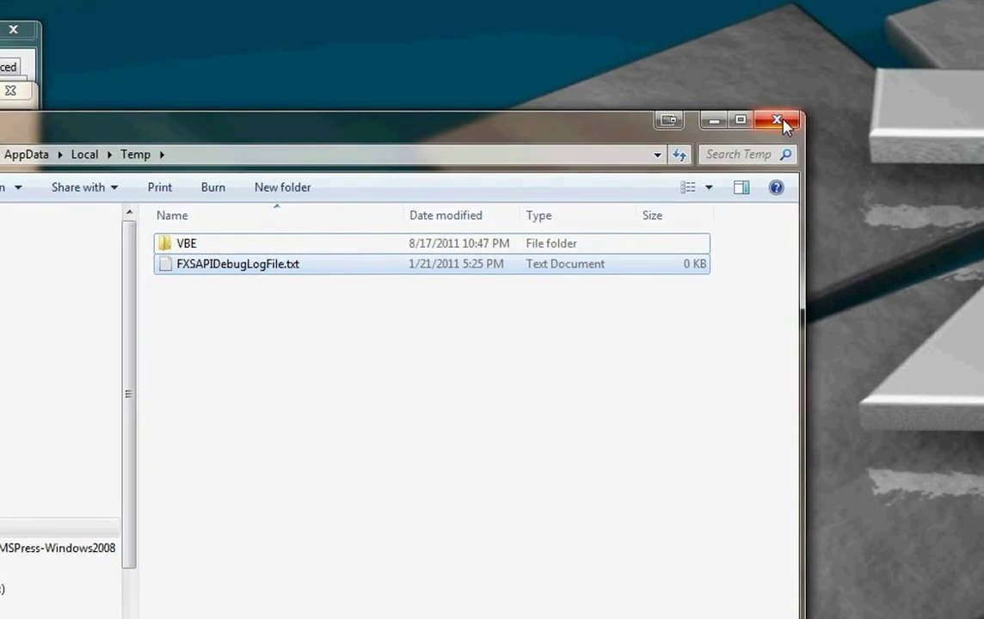
Close the Temp folder window and the browsing history settings, and confirm the Internet Options
click(782, 121)
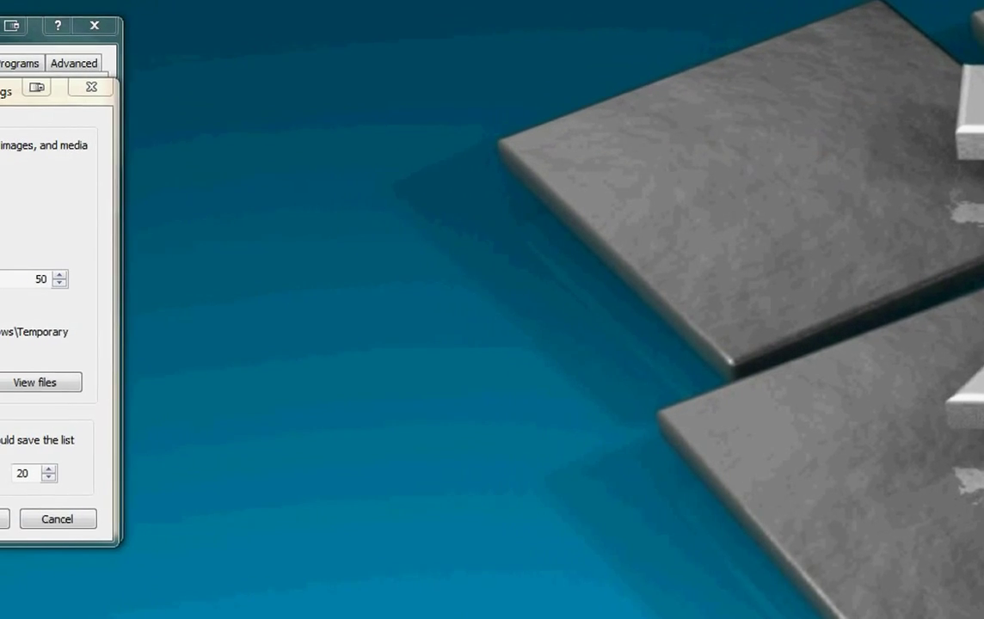
click(126, 511)
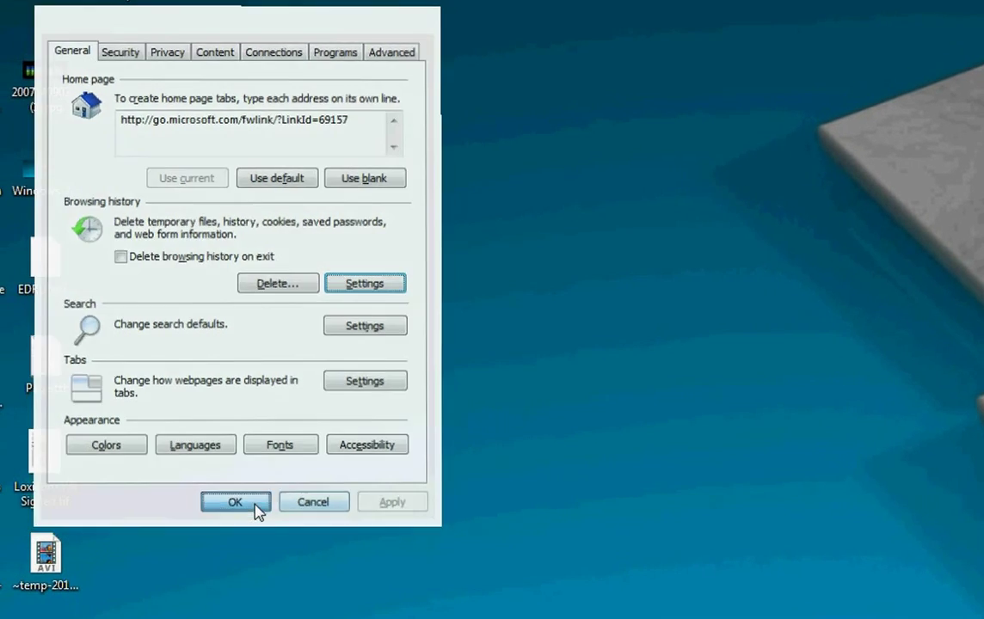
click(255, 504)
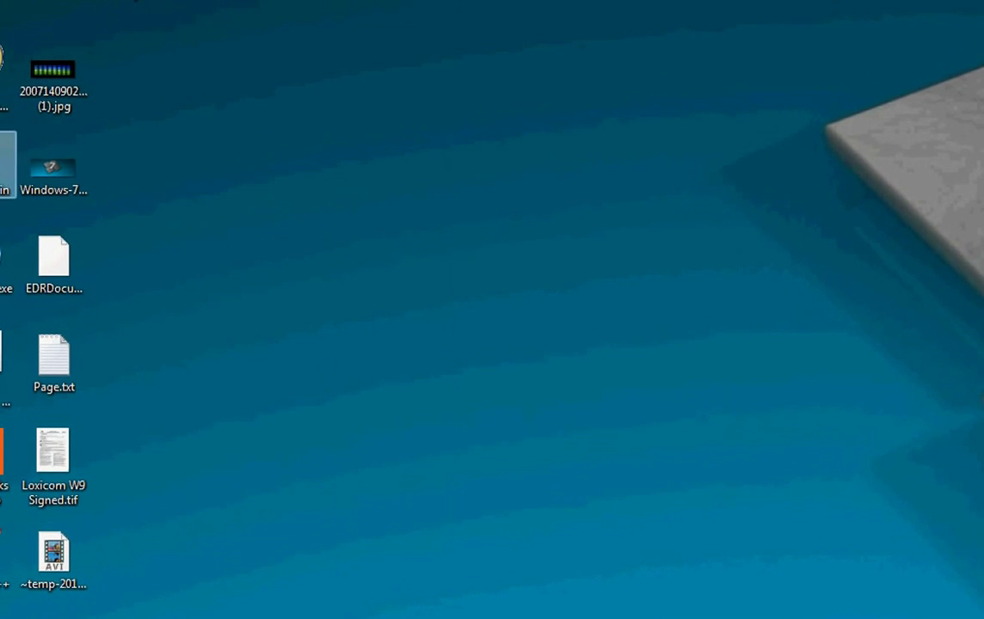
Empty the Recycle Bin, permanently deleting all items in it
right_click(7, 164)
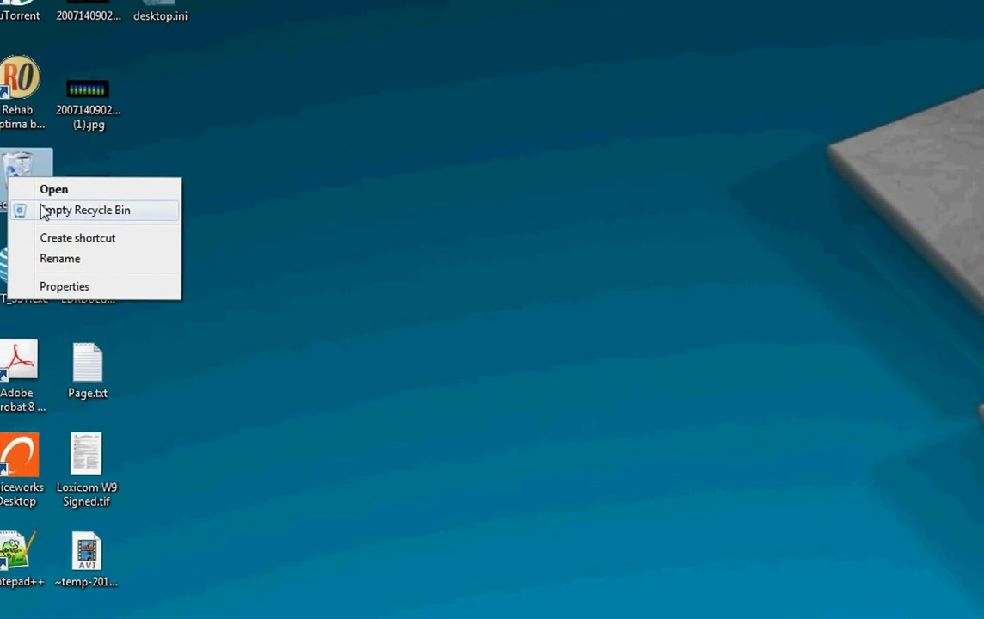
click(45, 212)
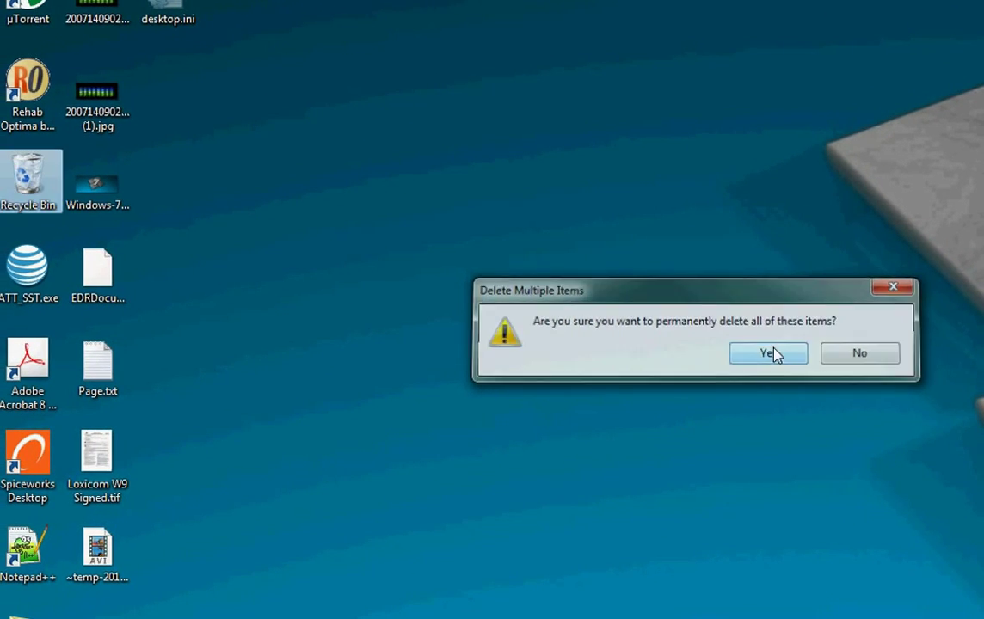
click(767, 353)
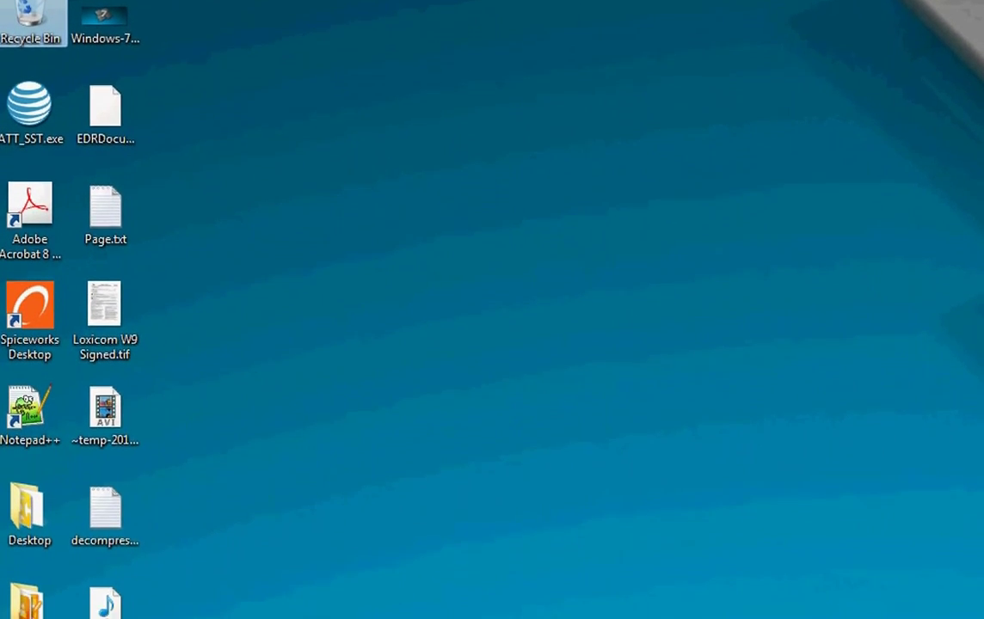
Open the System Configuration utility by running msconfig
key(super)
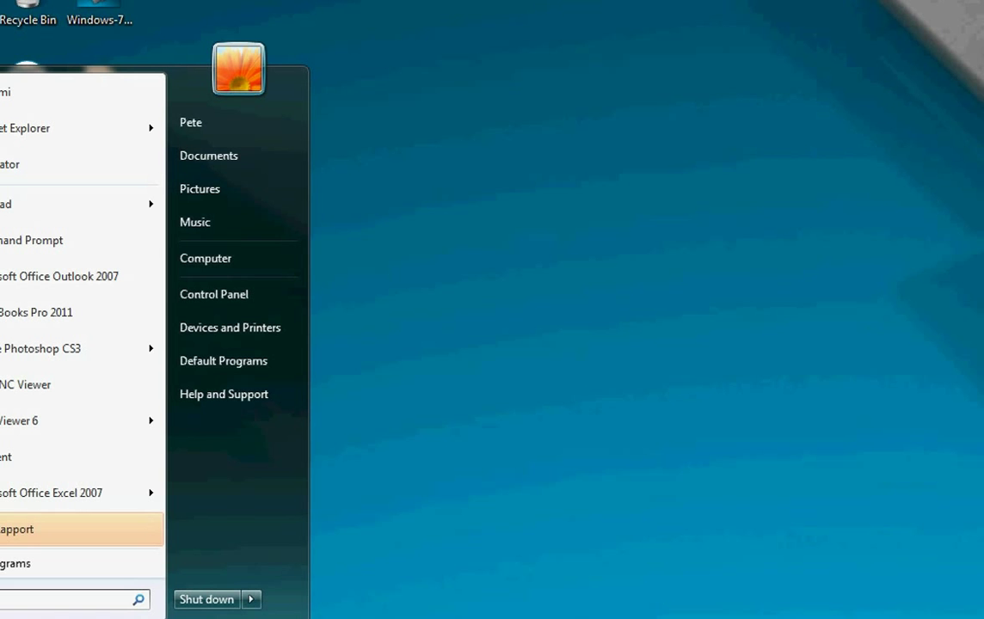
text(uninstall)
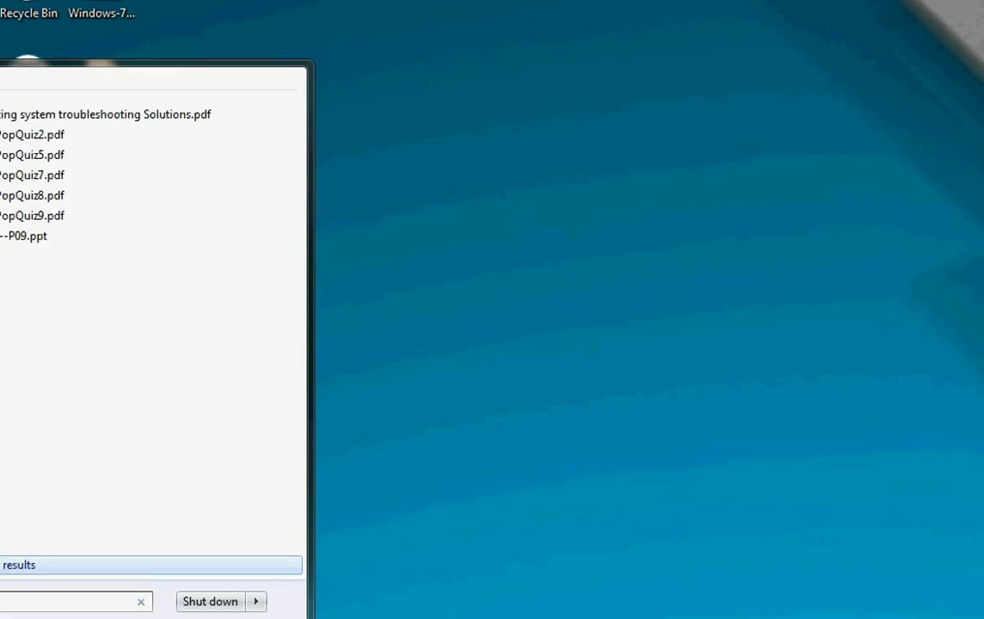
text(msconfig)
key(Return)
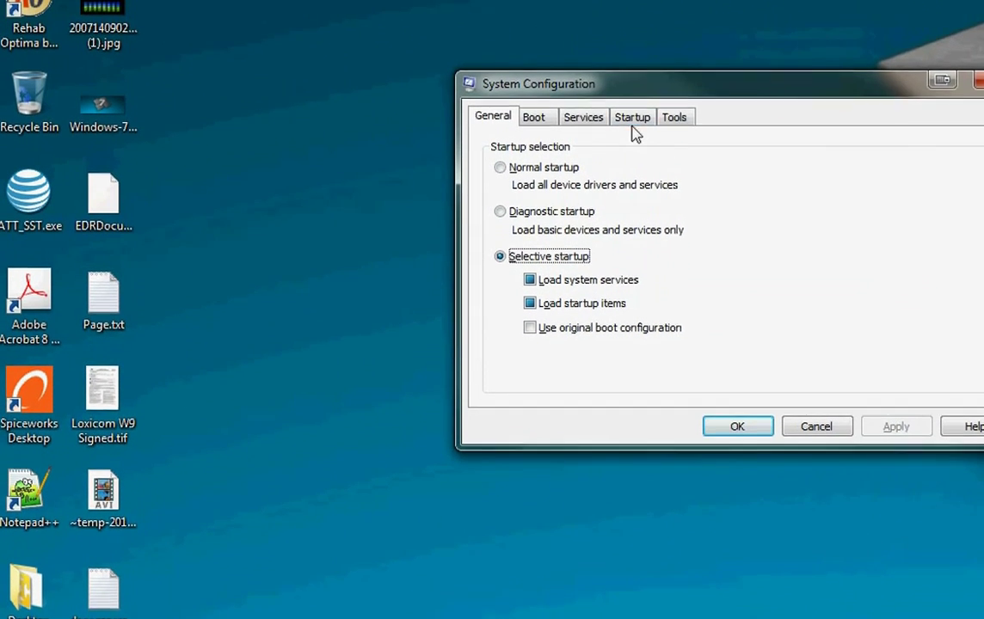
Widen the Startup Item and Manufacturer columns of the startup programs list and review its entries from beginning to end
click(634, 124)
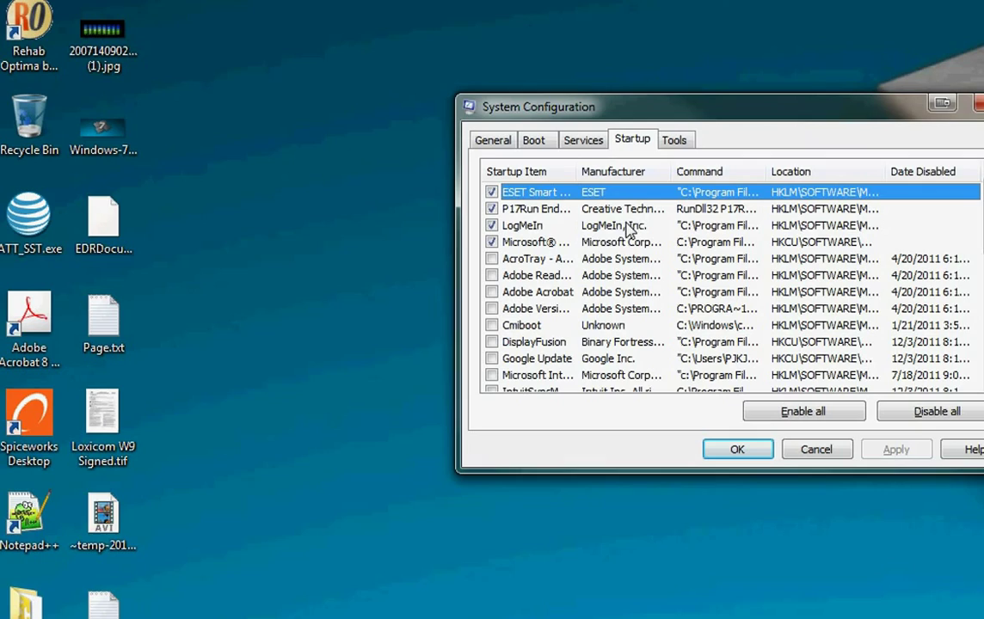
drag(582, 178, 652, 184)
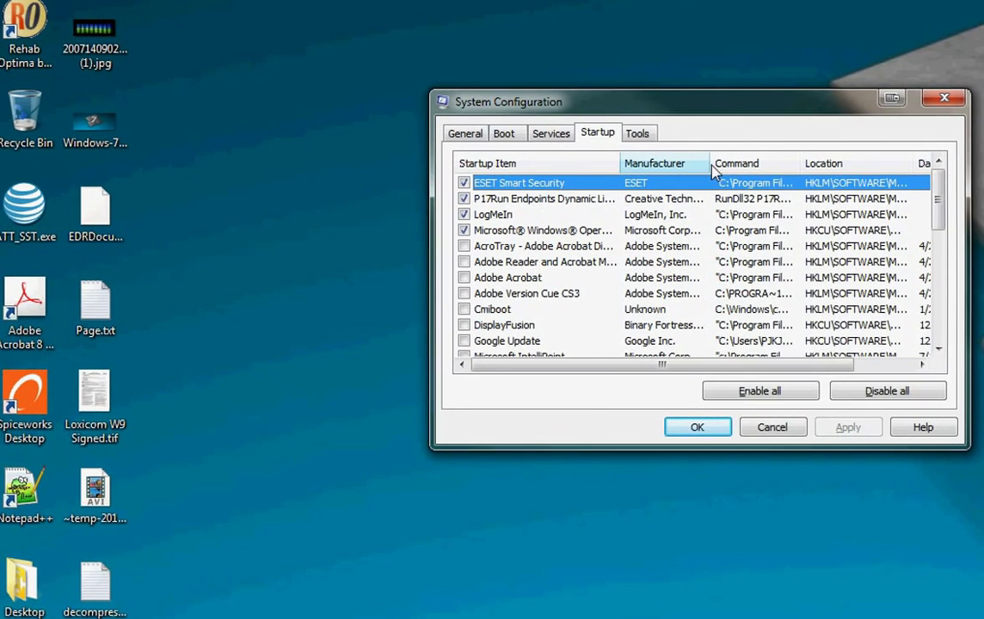
drag(712, 172, 826, 176)
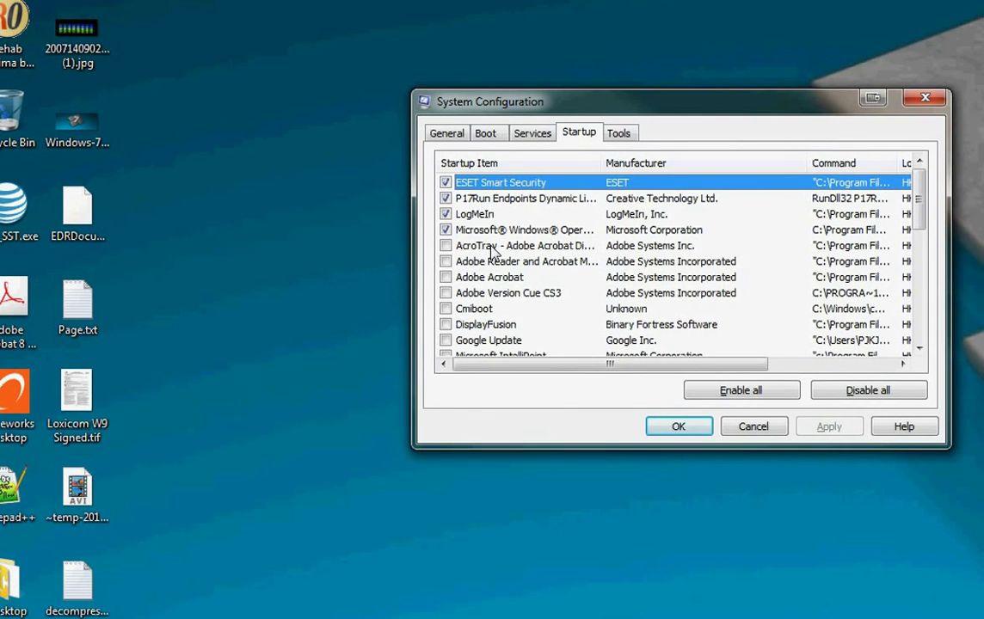
scroll(516, 292, down, 1)
scroll(494, 241, down, 5)
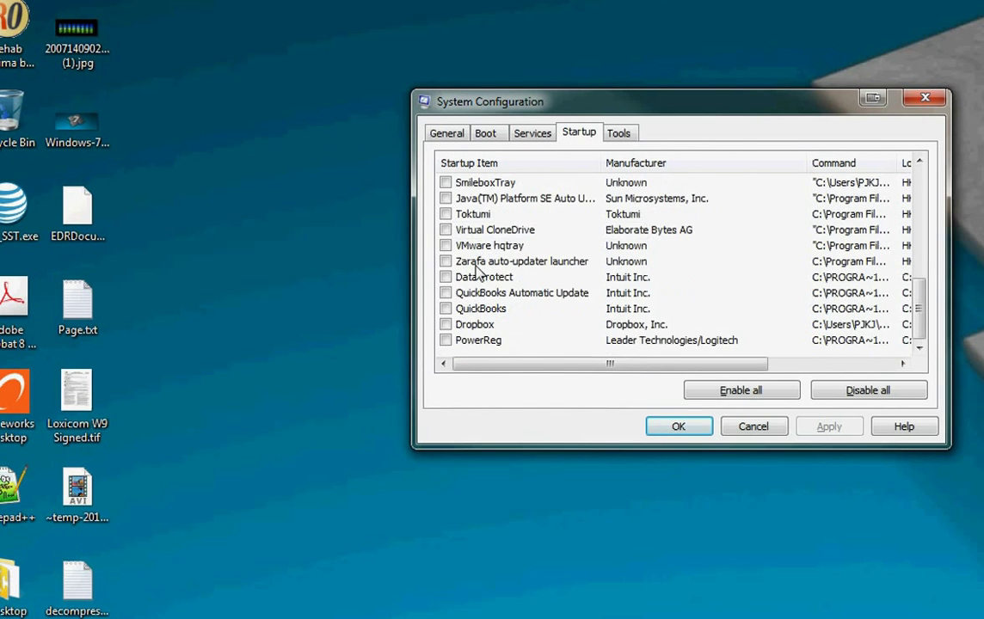
scroll(474, 267, up, 7)
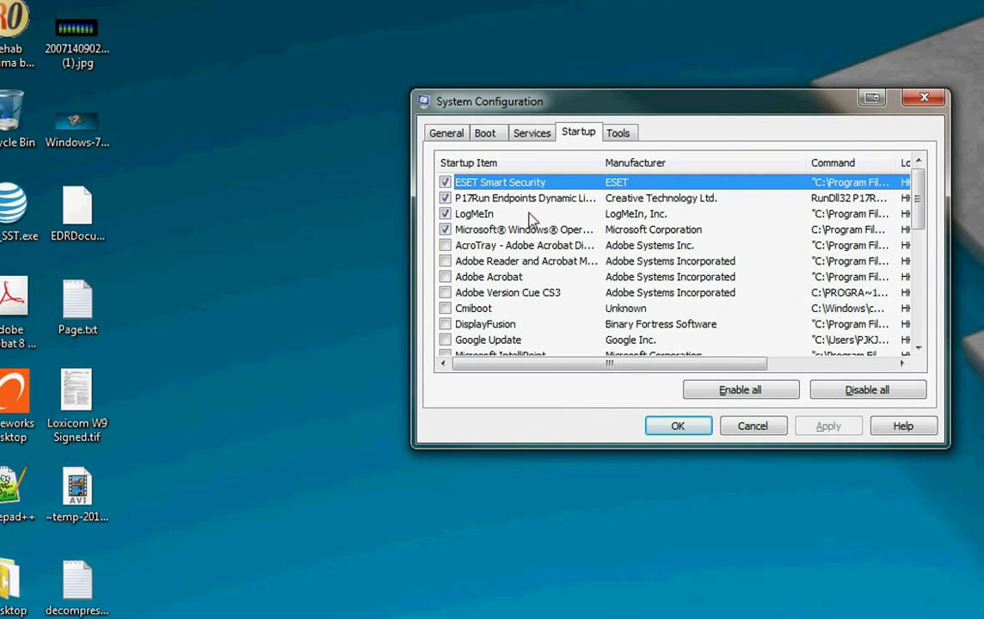
Hide all Microsoft services in the services list and look through the remaining third-party services
click(533, 134)
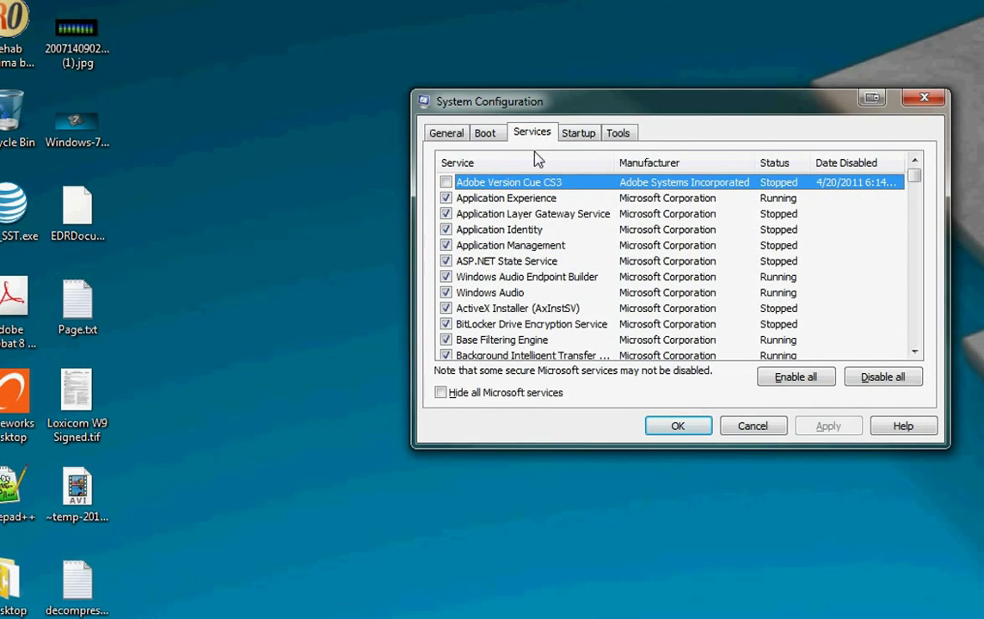
click(441, 393)
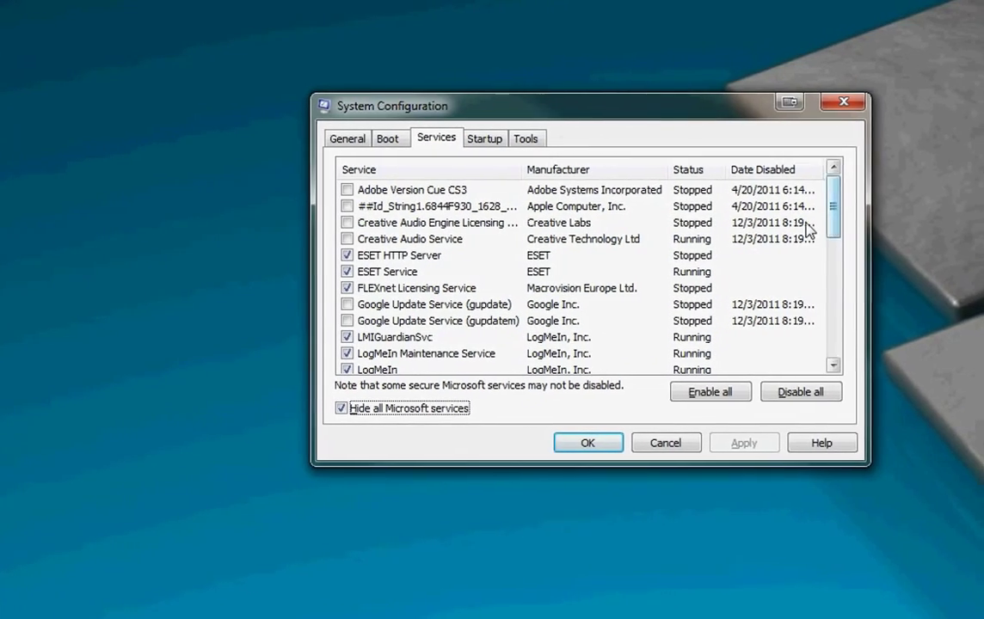
drag(844, 218, 757, 178)
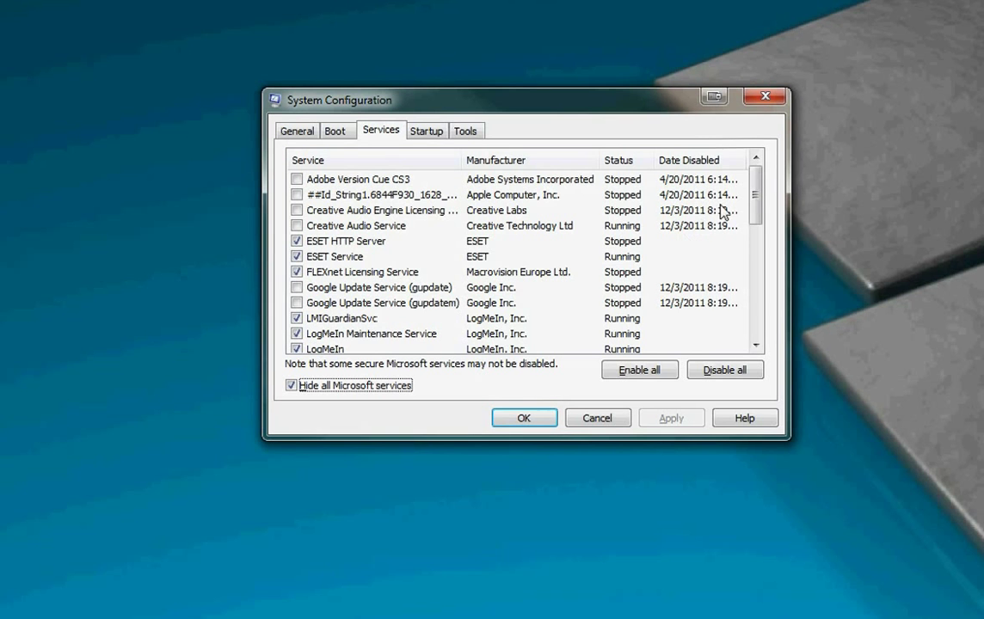
drag(756, 195, 754, 225)
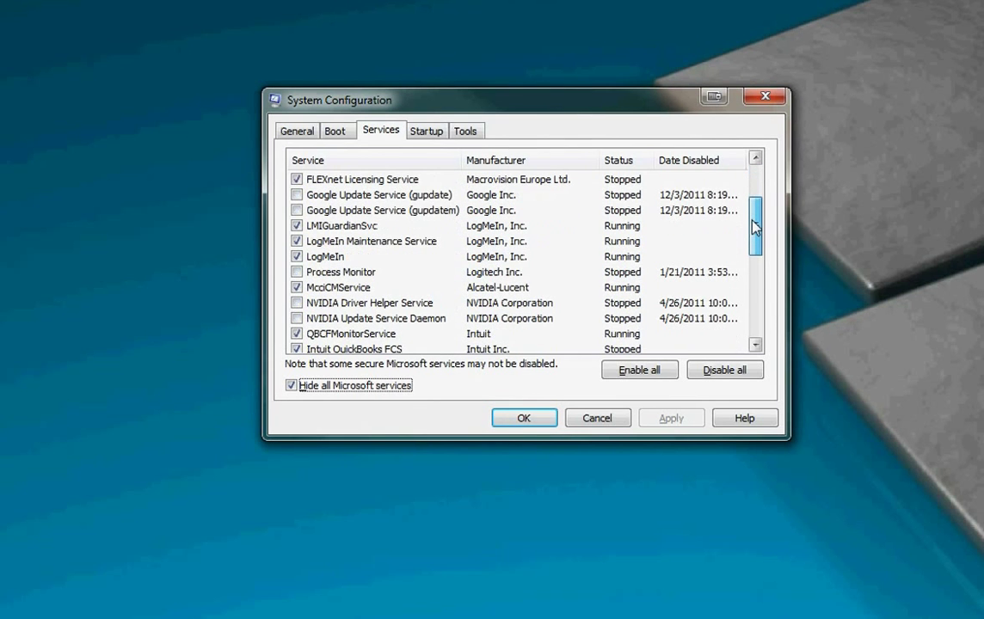